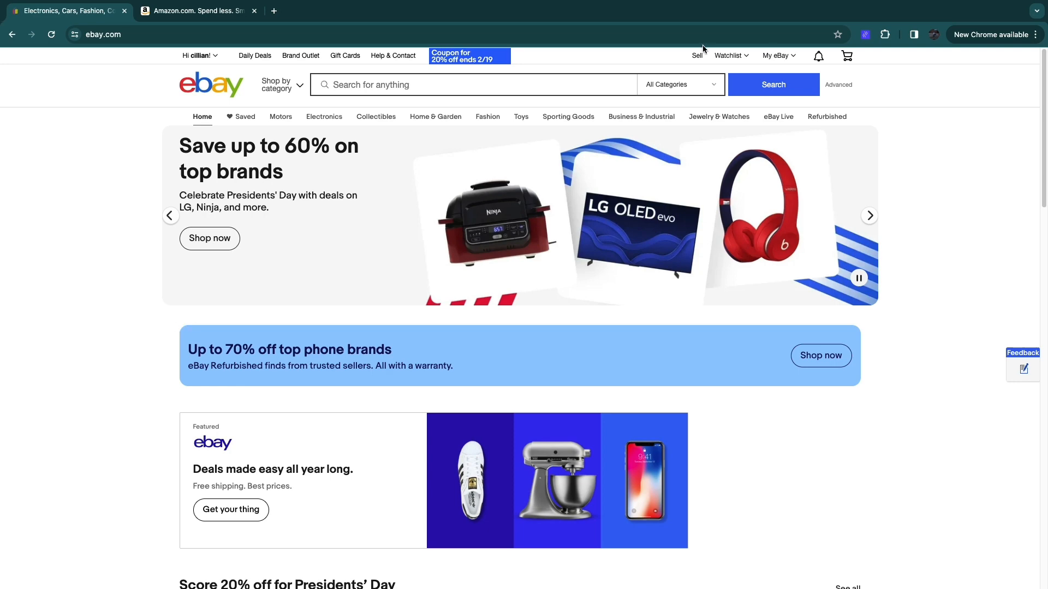
# - Open eBay's selling page and, on Amazon, the product page of the Craft & Kin Smoke & Vanilla scented candle
pyautogui.click(698, 55)
pyautogui.hotkey('ctrl', 'Tab')
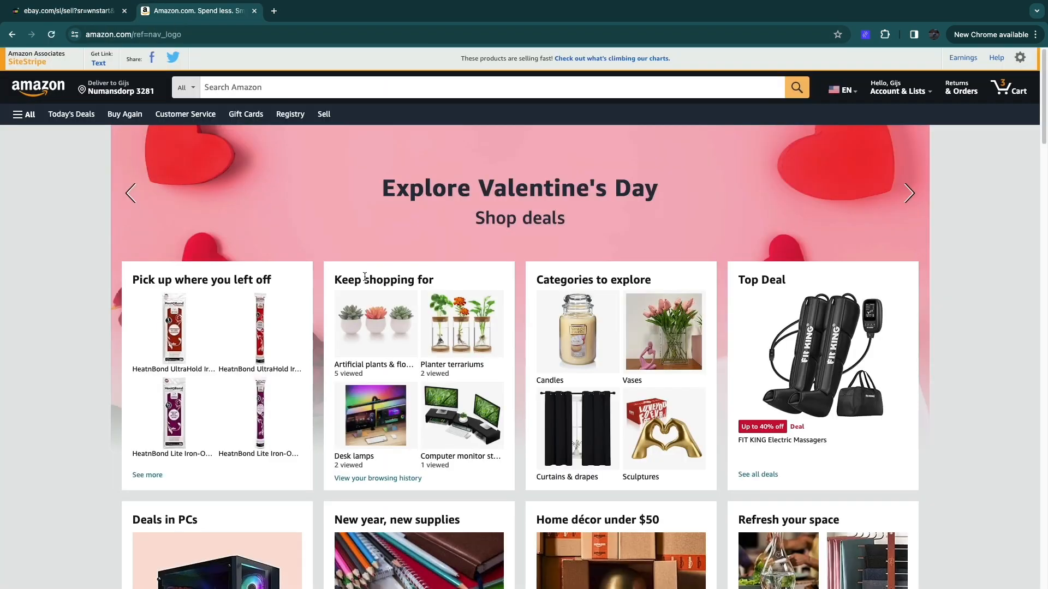
pyautogui.scroll(-2, 365, 277)
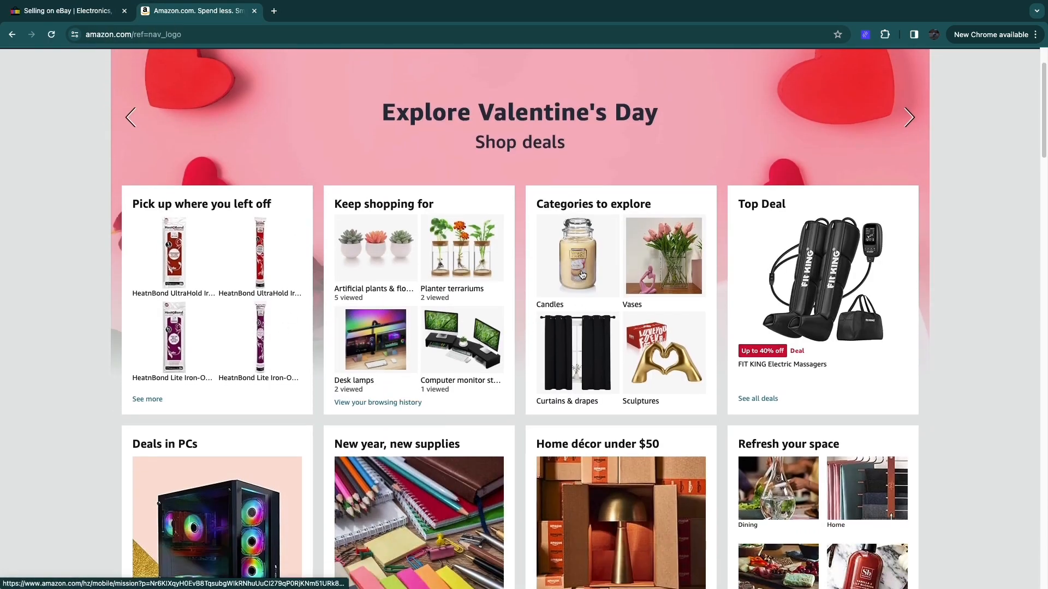
pyautogui.click(582, 275)
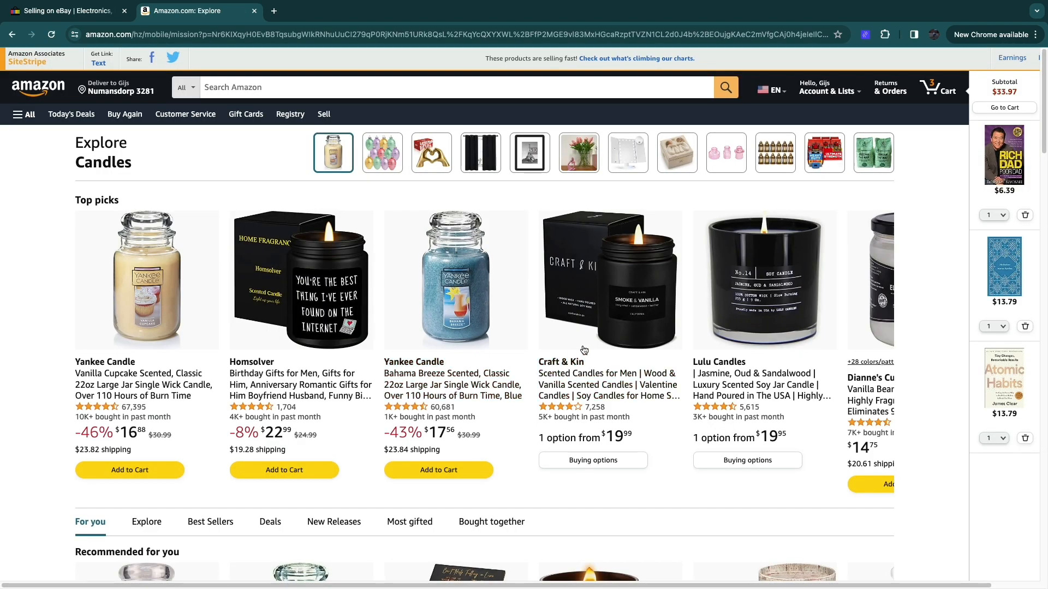
pyautogui.click(603, 362)
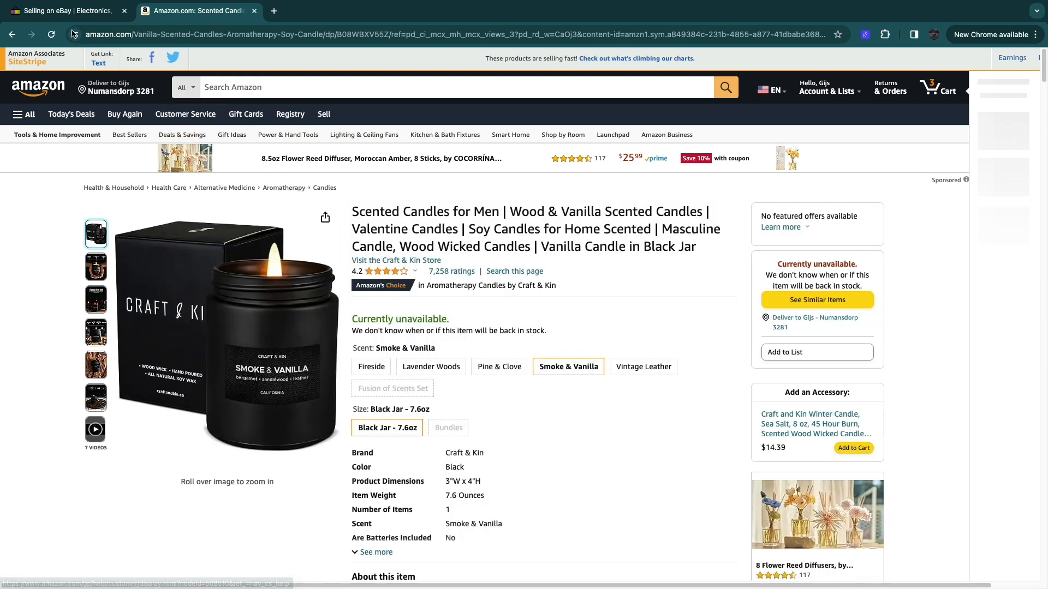
# - Start a new eBay listing for the Amazon candle, titled "scented candles for mens", in New condition
pyautogui.click(49, 18)
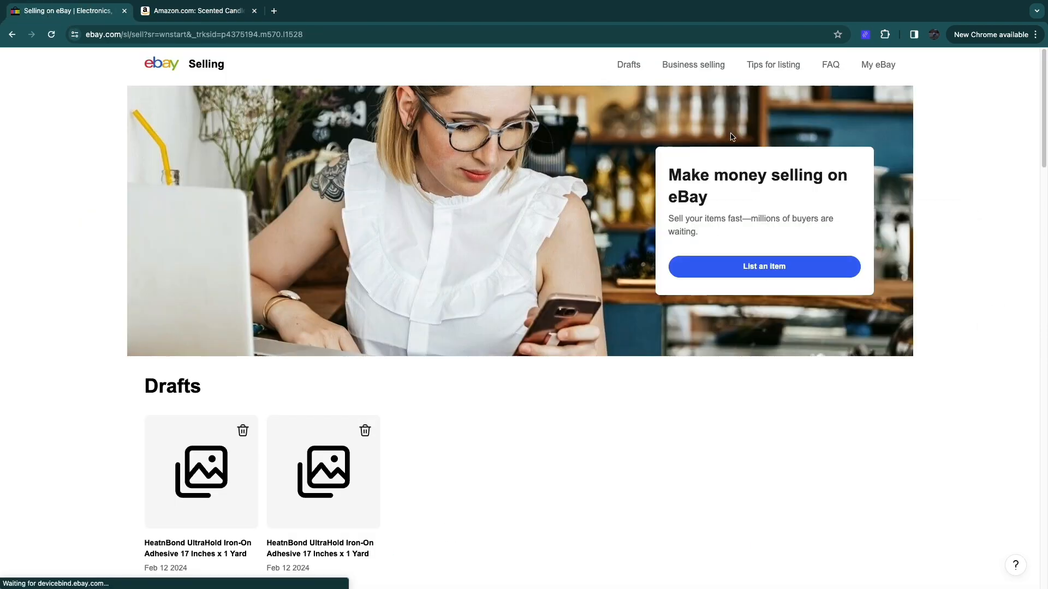
pyautogui.click(715, 266)
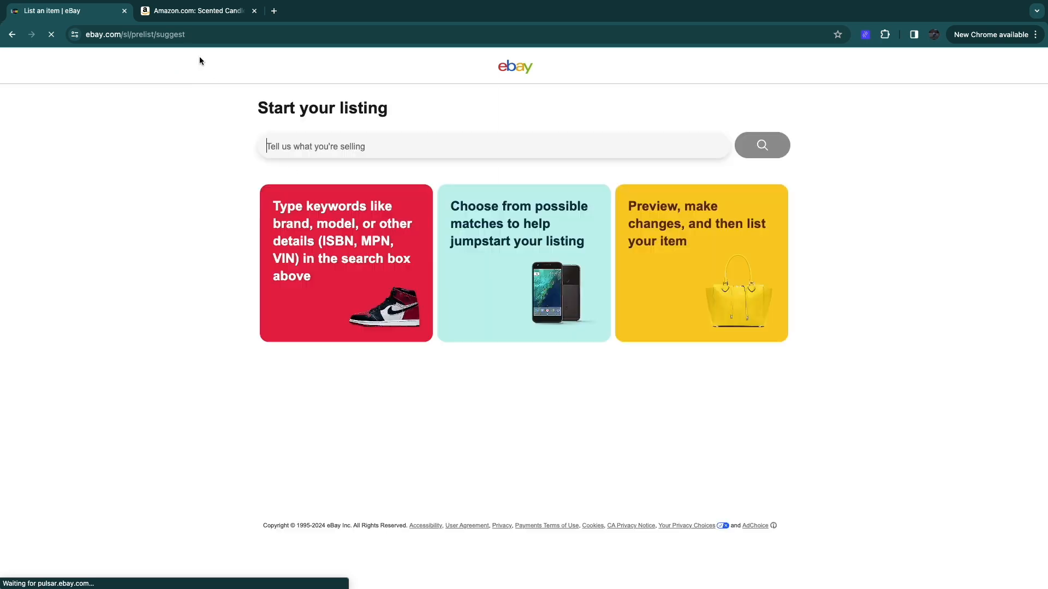
pyautogui.click(179, 11)
pyautogui.moveTo(353, 212); pyautogui.dragTo(473, 212)
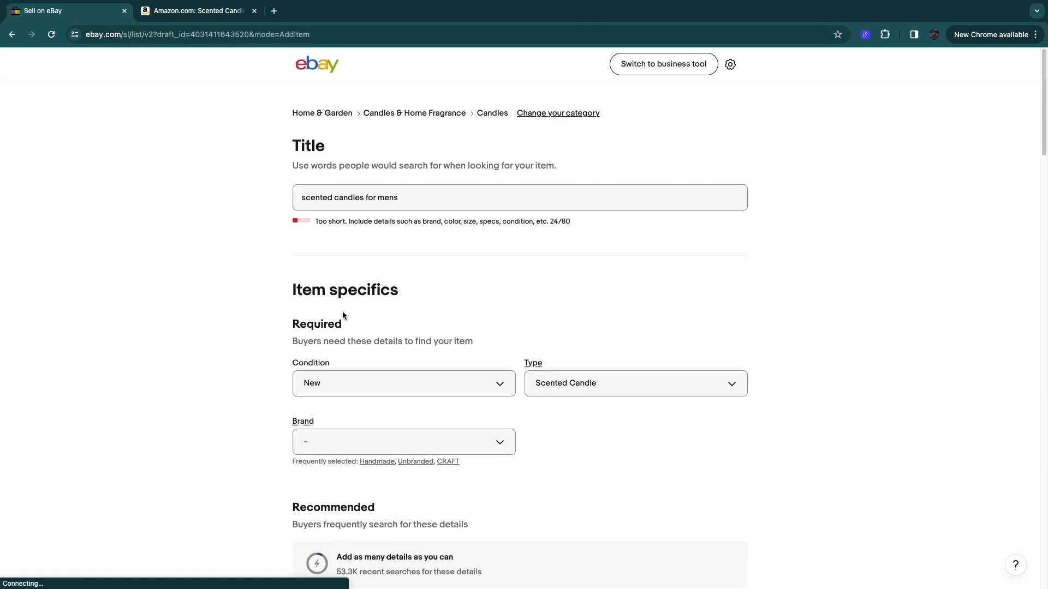
# - Review the eBay listing form's item specifics, photo and description sections against the Amazon candle page, and leave the form
pyautogui.scroll(-2, 386, 329)
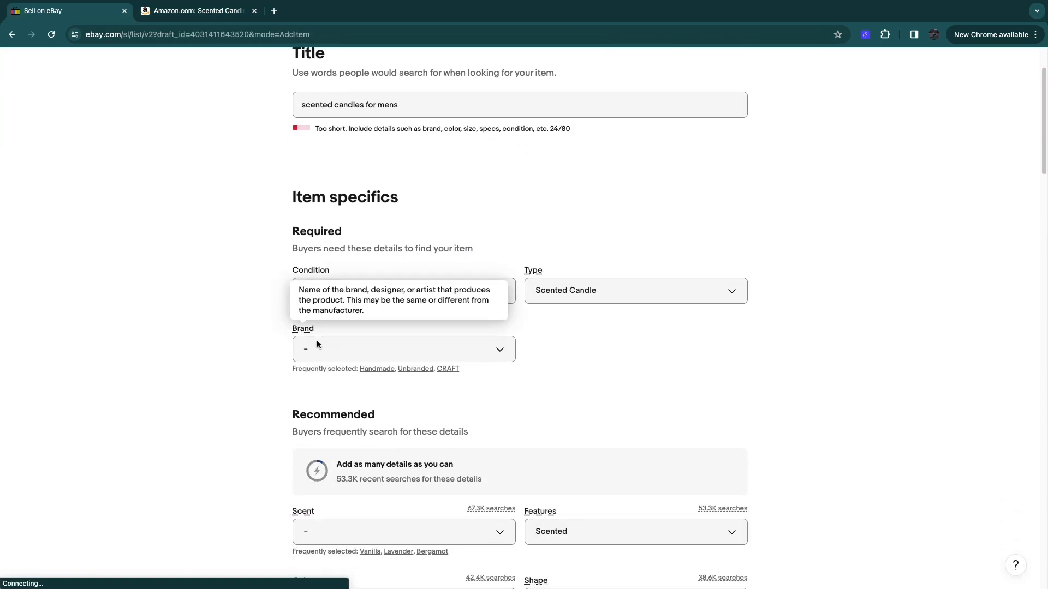
pyautogui.scroll(-12, 316, 340)
pyautogui.scroll(-1, 372, 465)
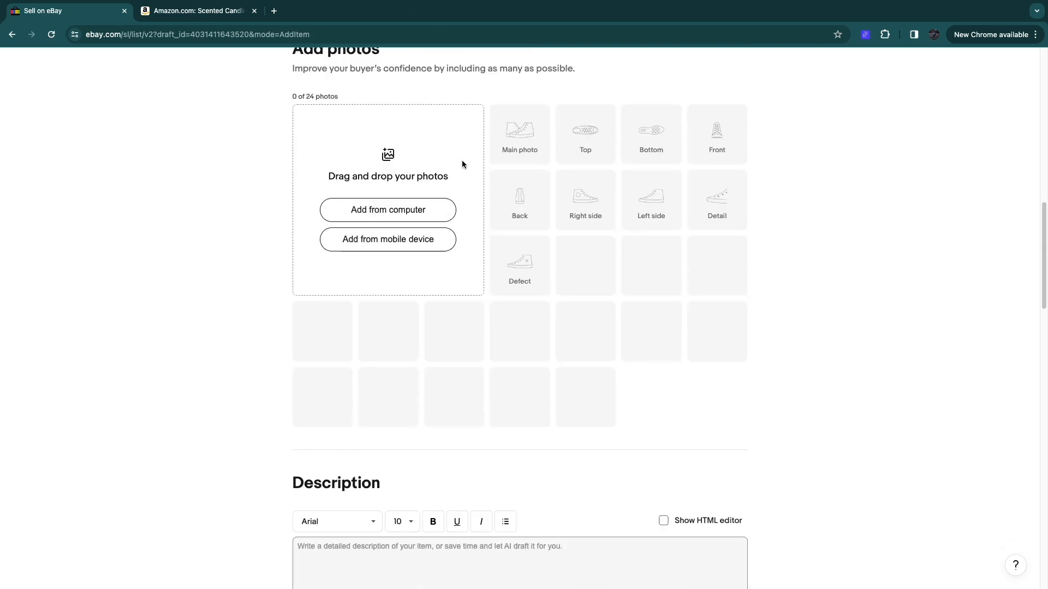
pyautogui.click(192, 12)
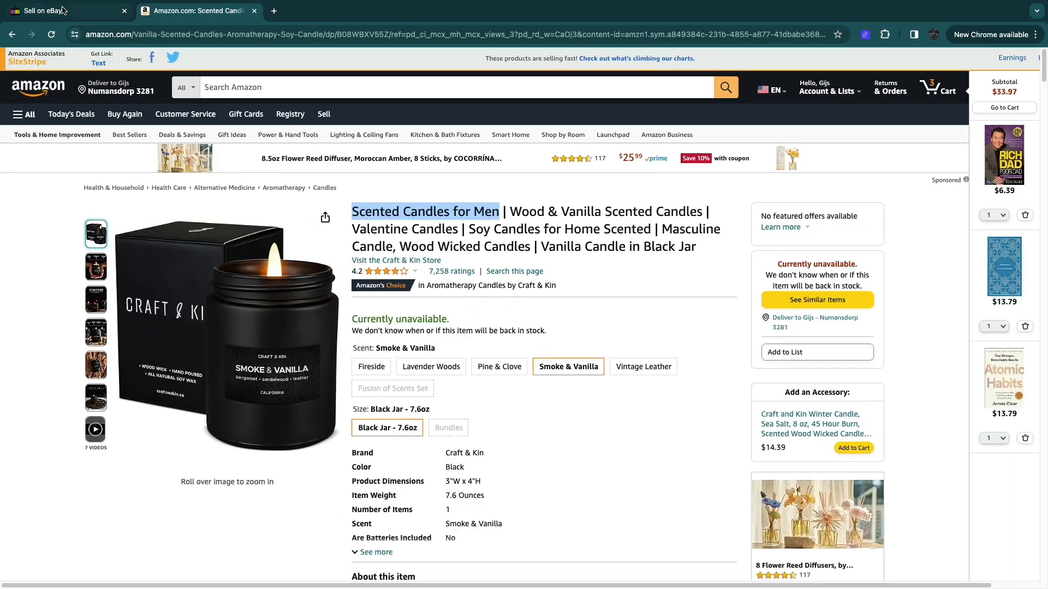
pyautogui.click(63, 10)
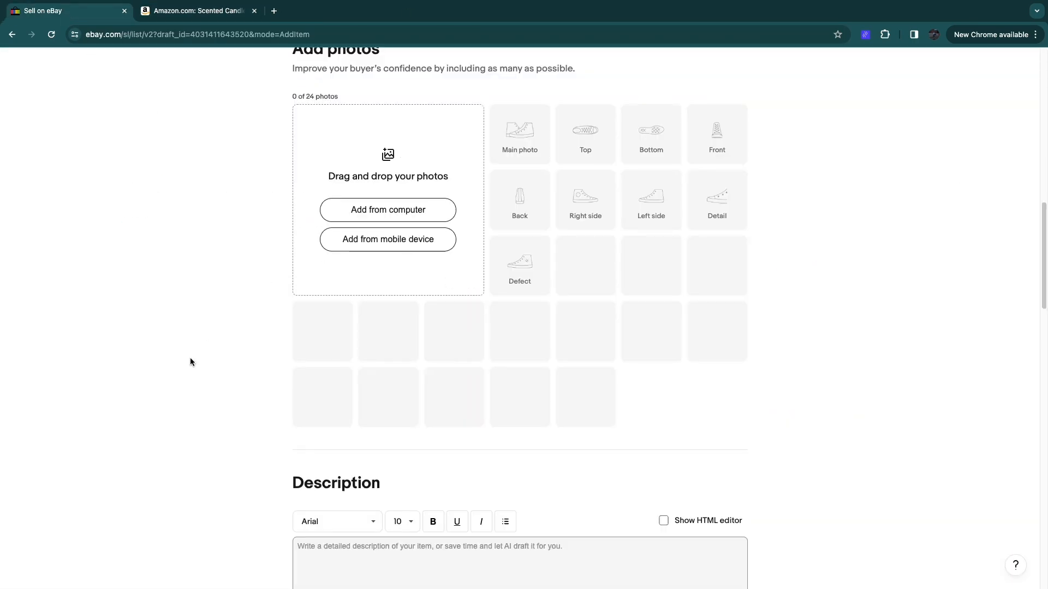
pyautogui.scroll(15, 190, 359)
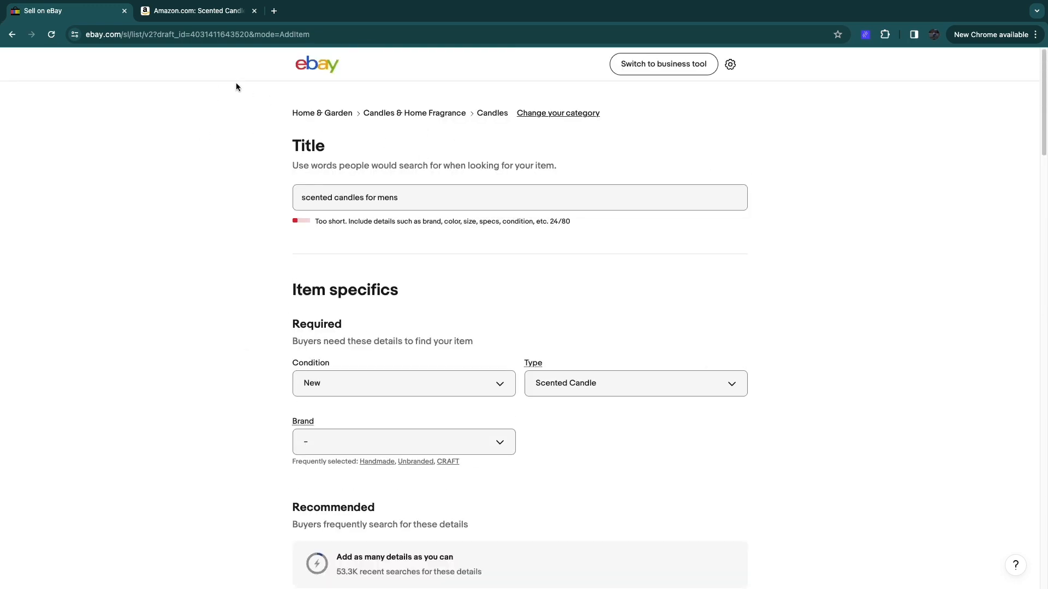
pyautogui.click(180, 12)
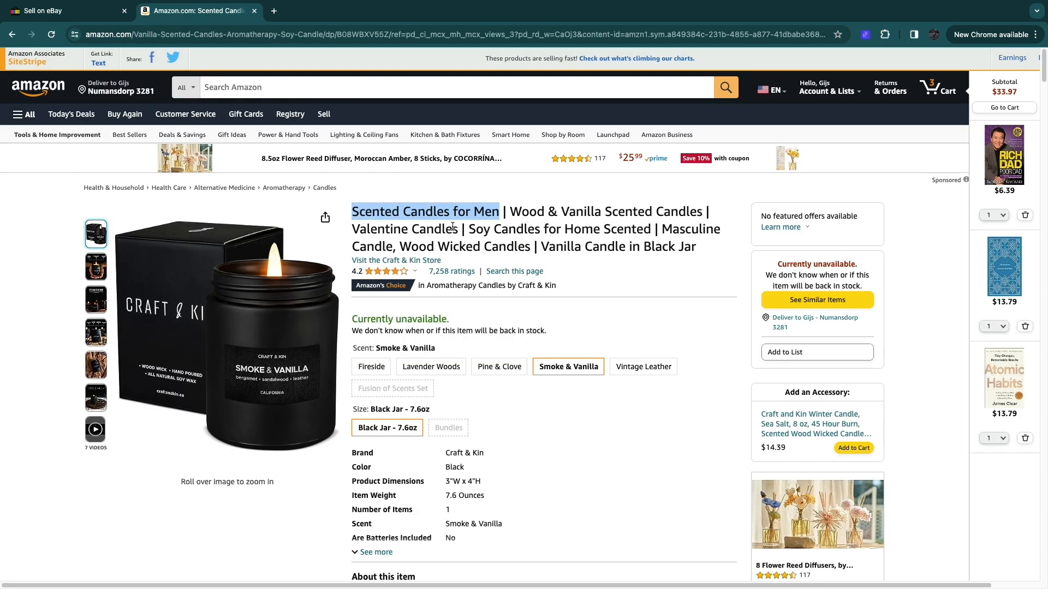
pyautogui.click(66, 13)
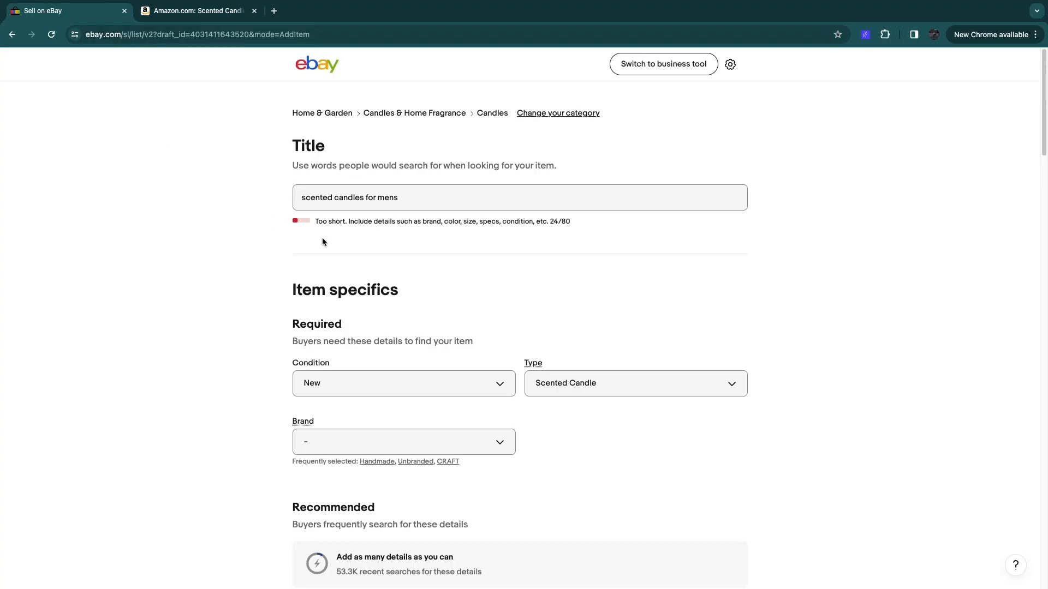
pyautogui.click(330, 65)
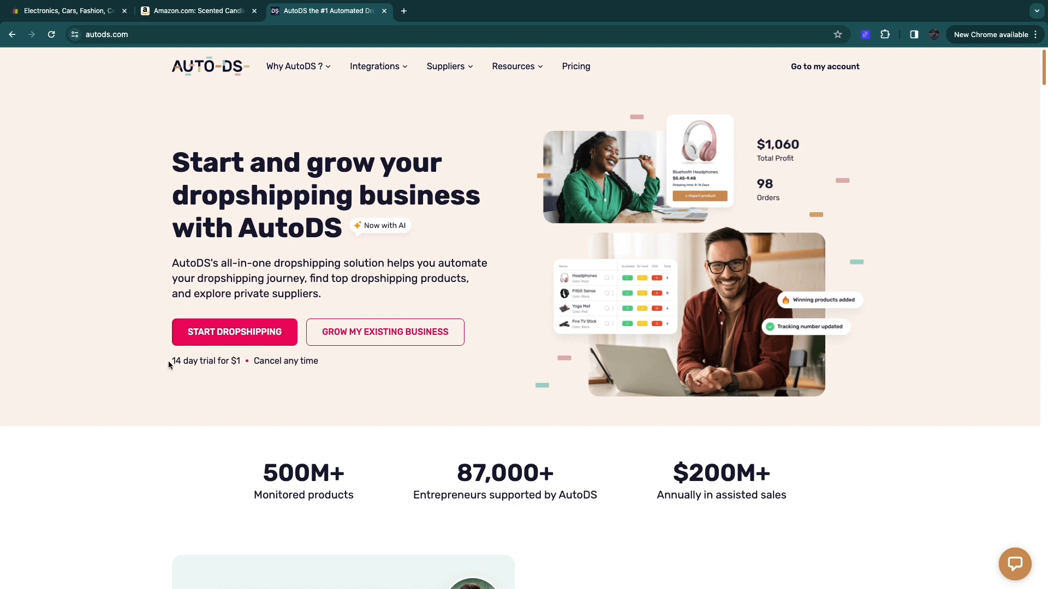
# - Sign up for AutoDS with a Google account and choose eBay as the platform to sell on
pyautogui.moveTo(169, 364); pyautogui.dragTo(221, 372)
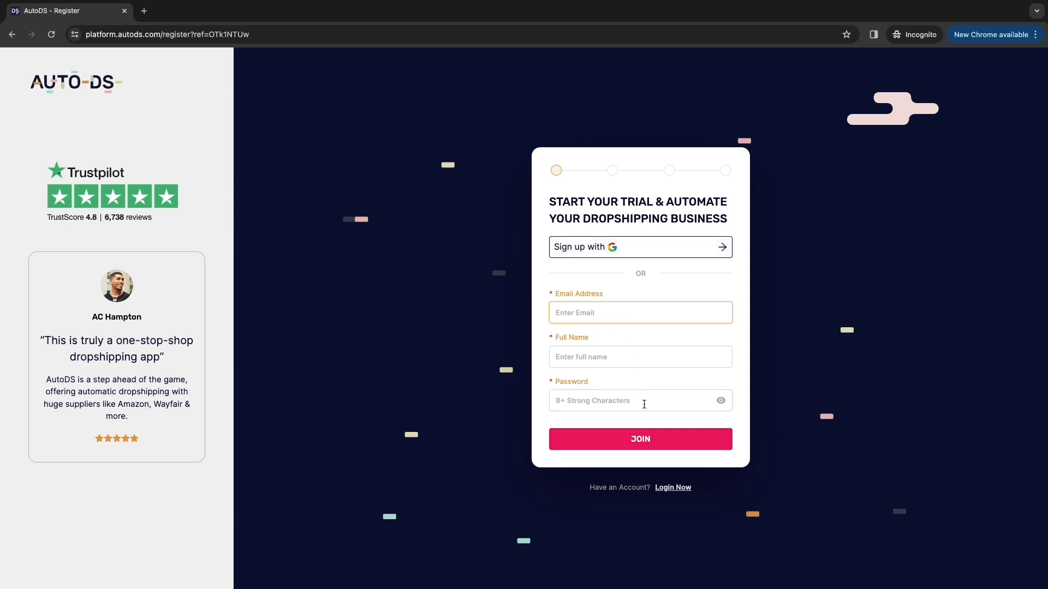
pyautogui.click(612, 248)
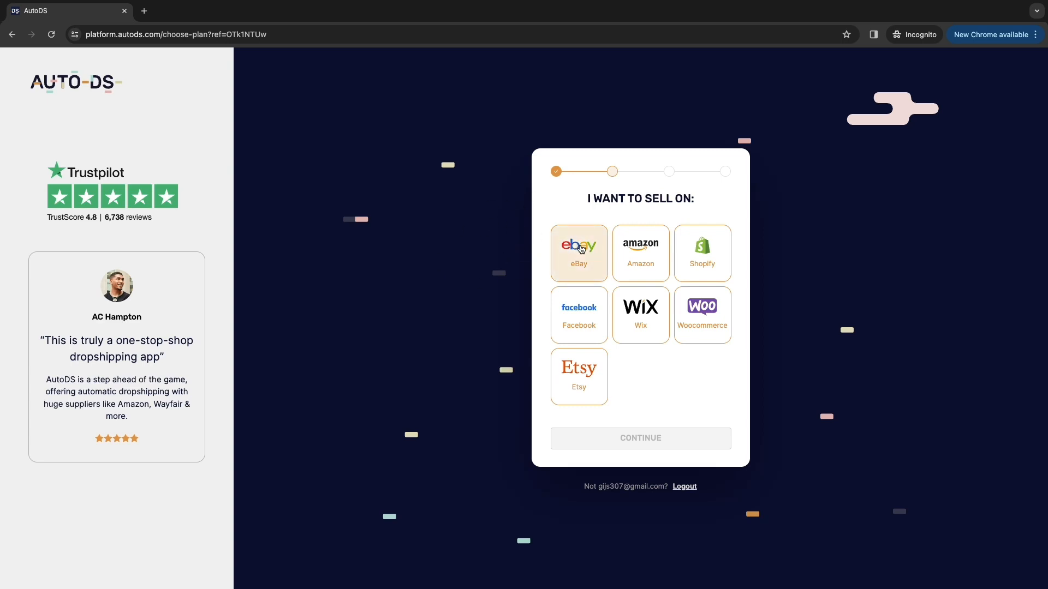
pyautogui.click(582, 248)
pyautogui.click(645, 436)
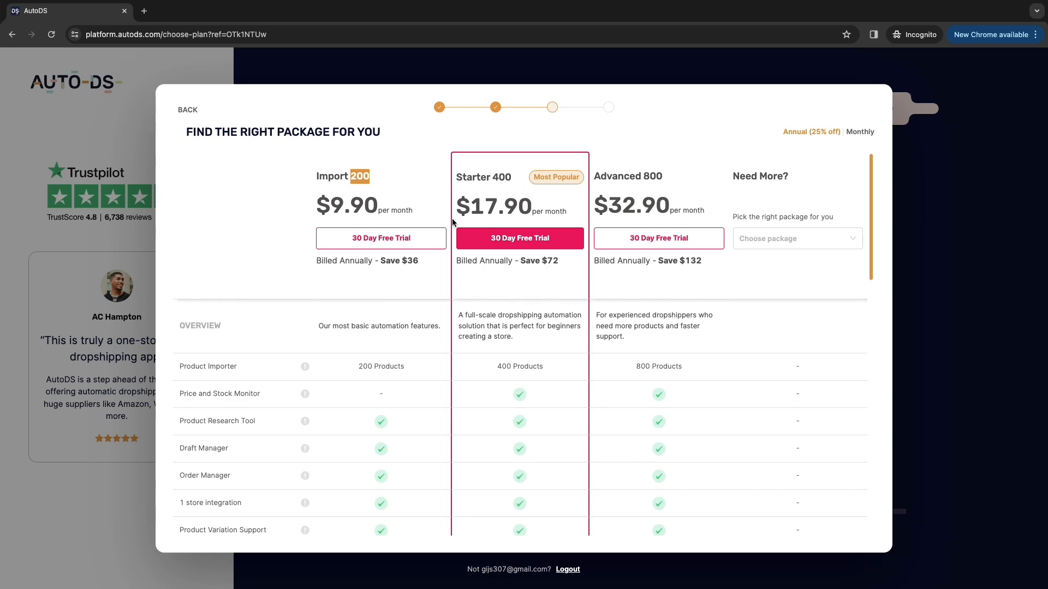
# - Start the 30-day free trial of the annual Starter 400 package with credit card payment and skip the referral survey
pyautogui.click(540, 248)
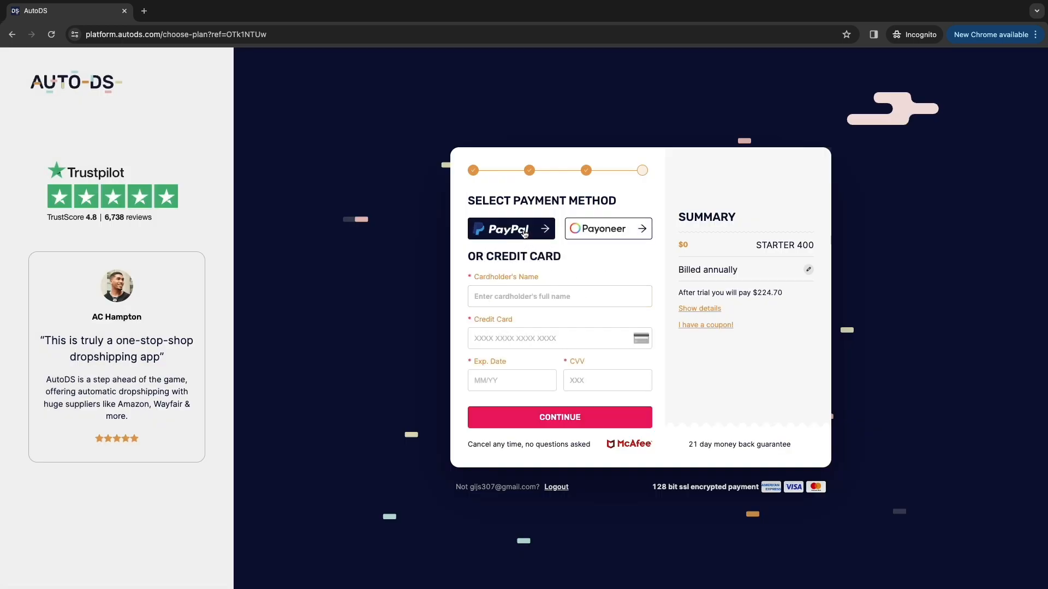
pyautogui.click(577, 304)
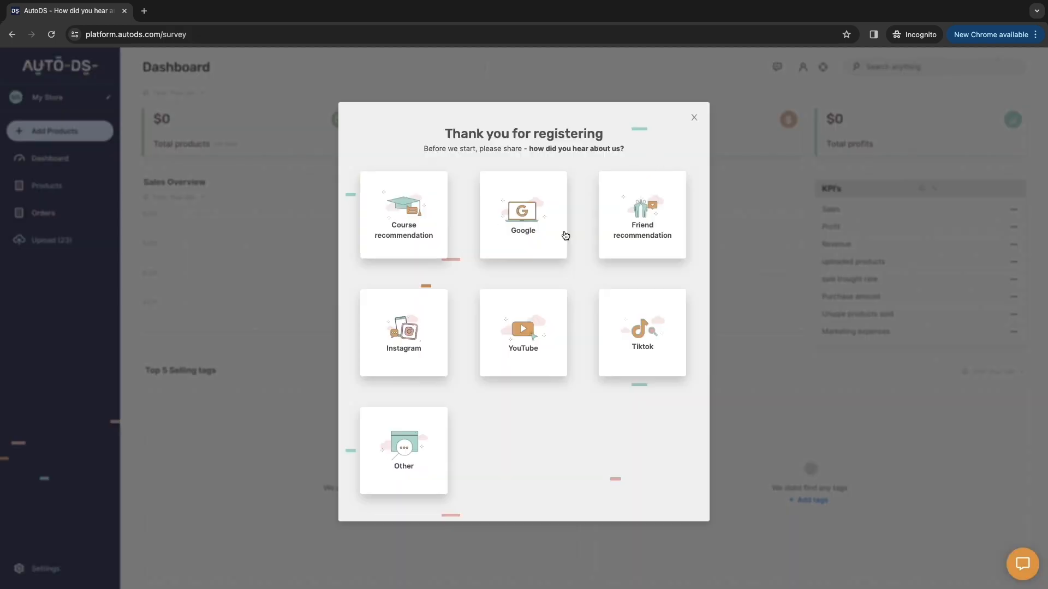
pyautogui.click(695, 120)
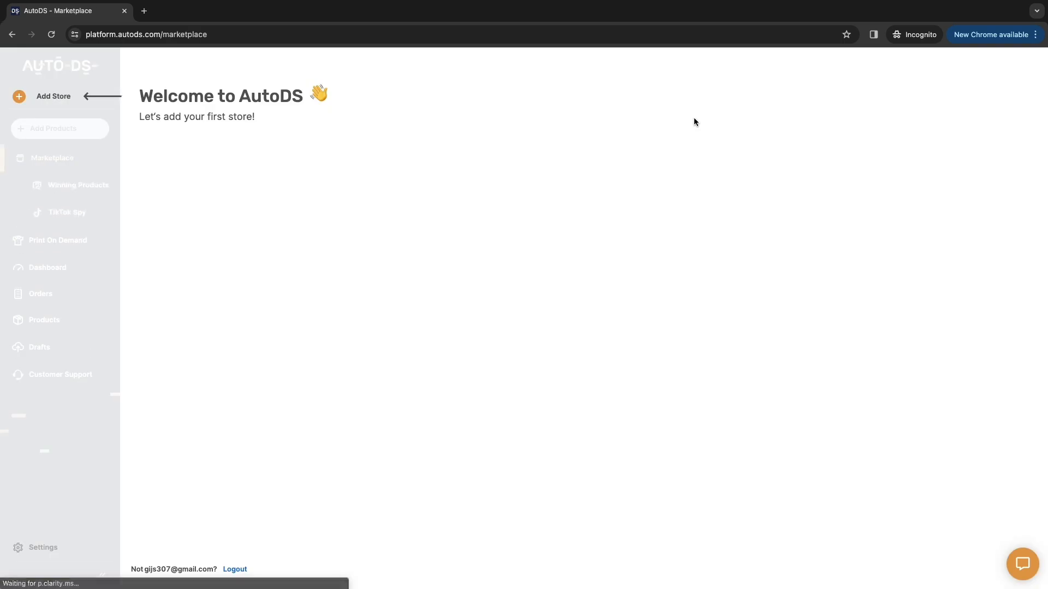
# - Add an eBay store with United States as its target and grant AutoDS access to the eBay account
pyautogui.click(61, 102)
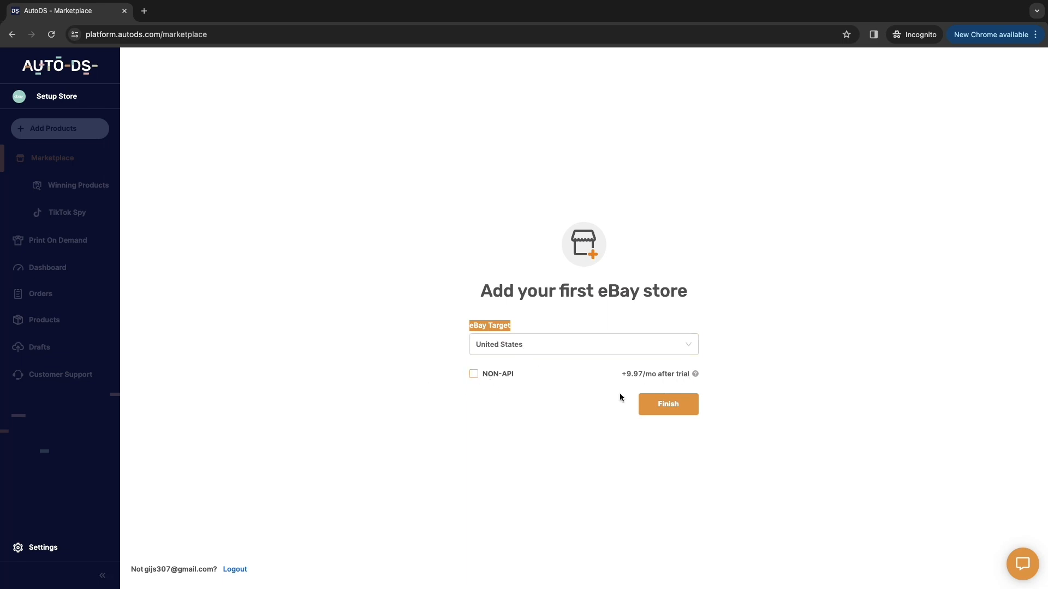
pyautogui.moveTo(625, 375); pyautogui.dragTo(652, 374)
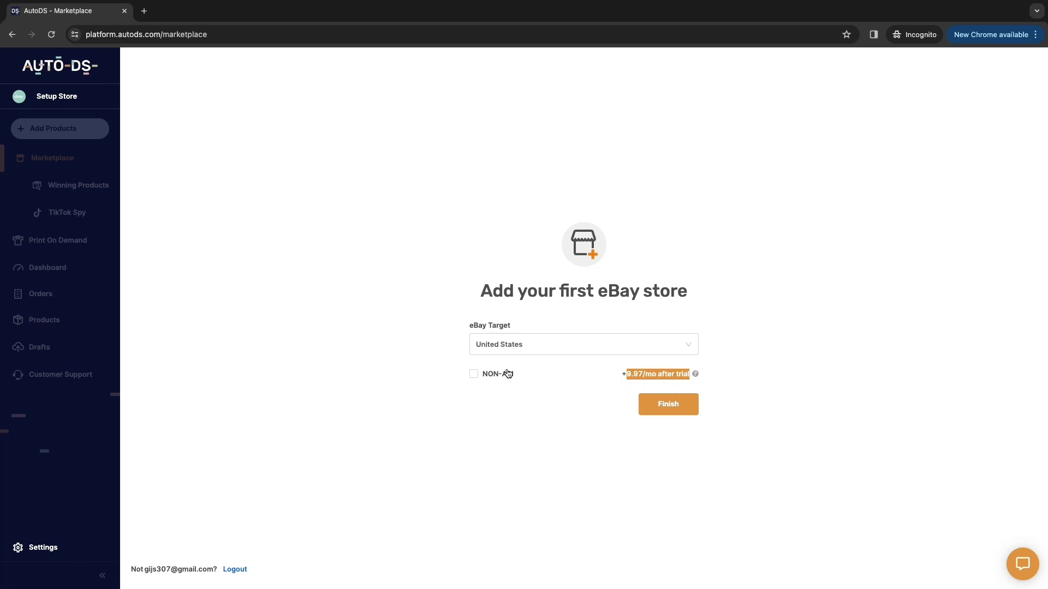
pyautogui.moveTo(695, 375)
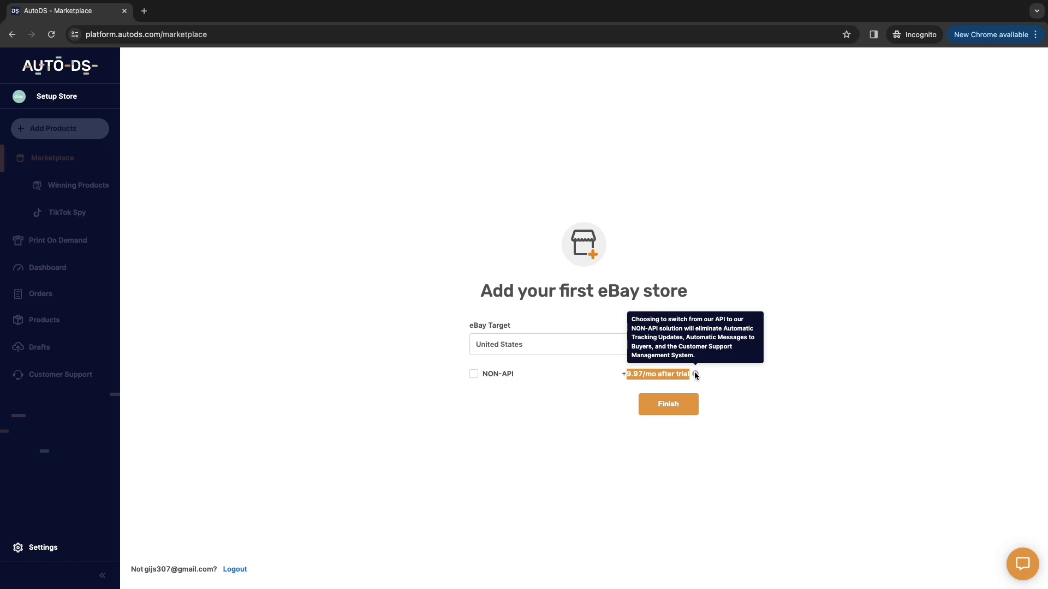
pyautogui.click(664, 407)
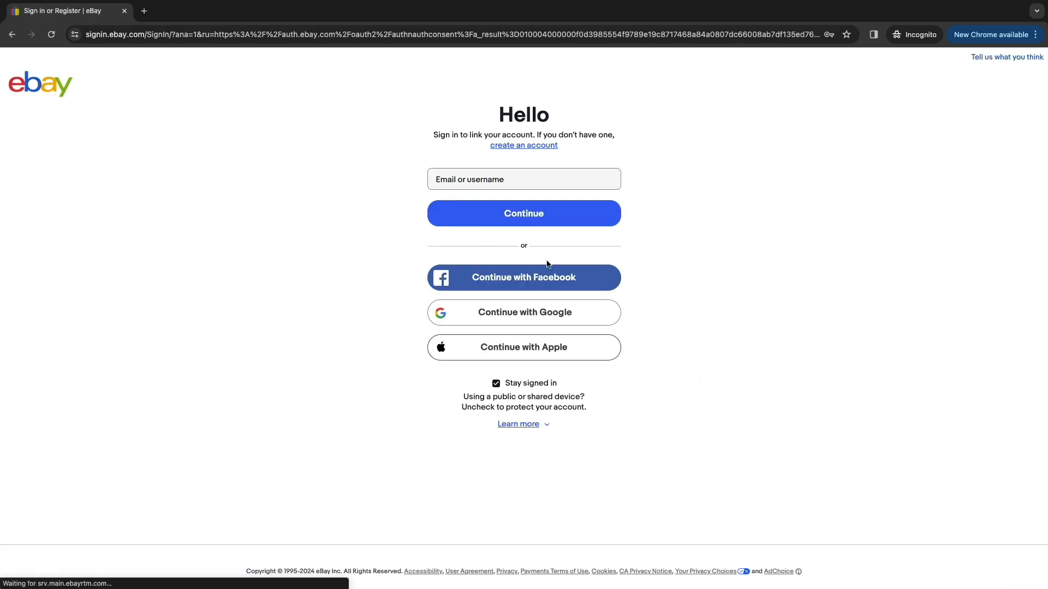
pyautogui.click(786, 573)
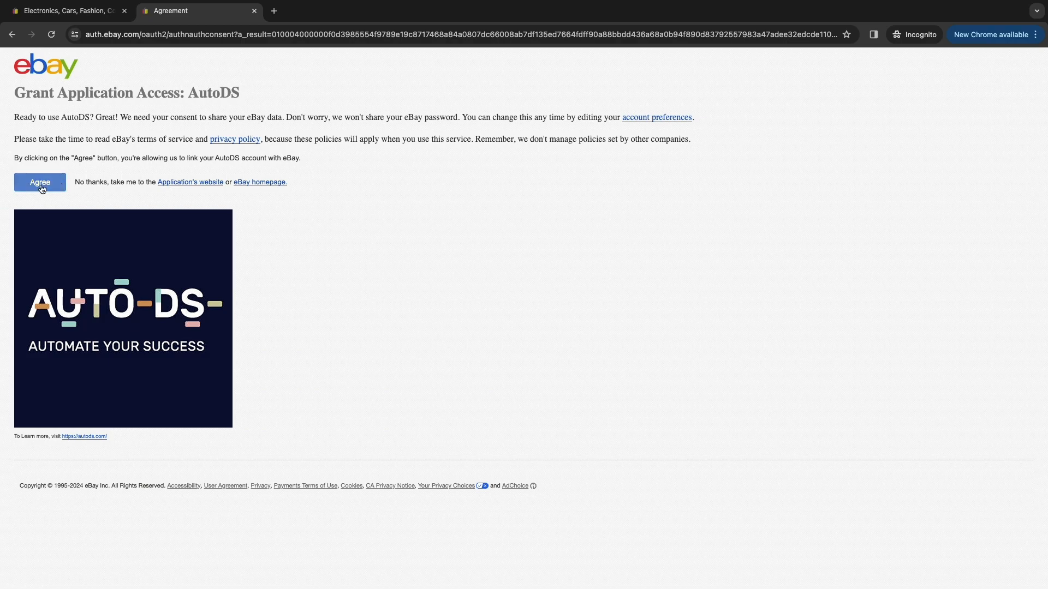
pyautogui.click(40, 189)
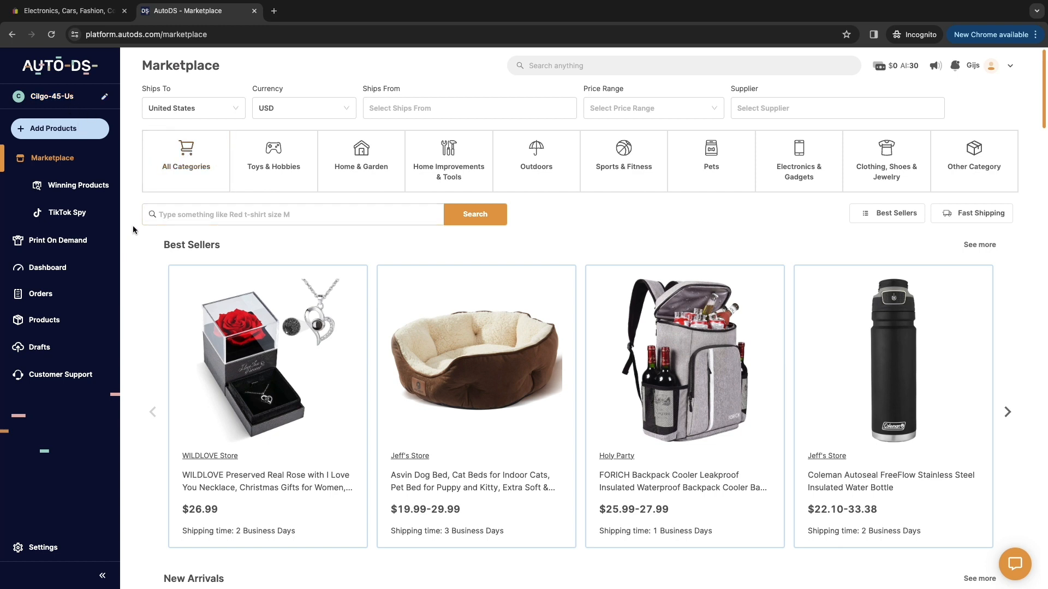
# - Start adding a single product to the store with Amazon, United States, as its supplier source
pyautogui.click(51, 129)
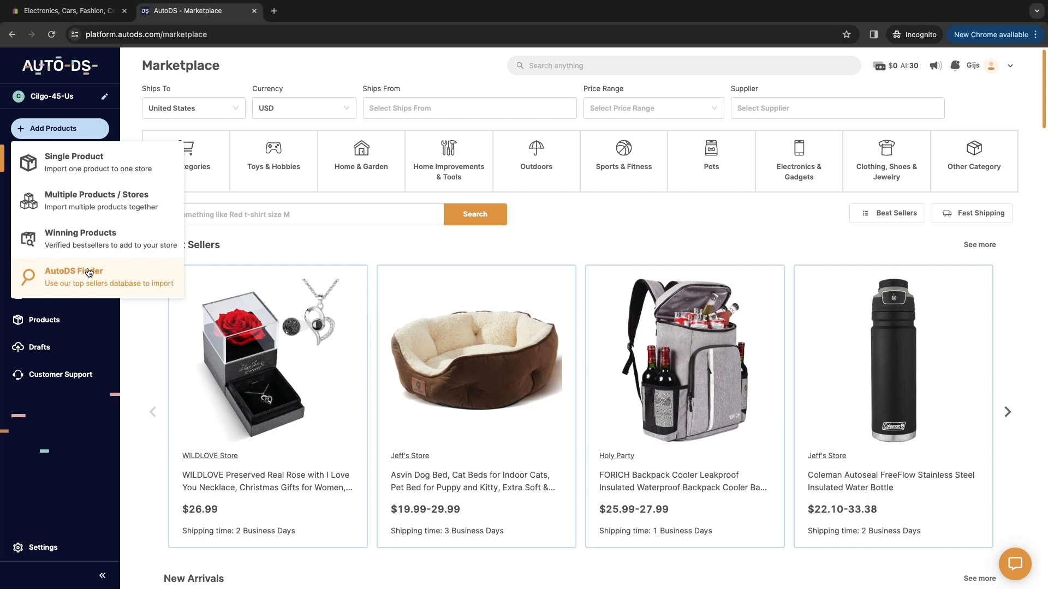
pyautogui.click(84, 152)
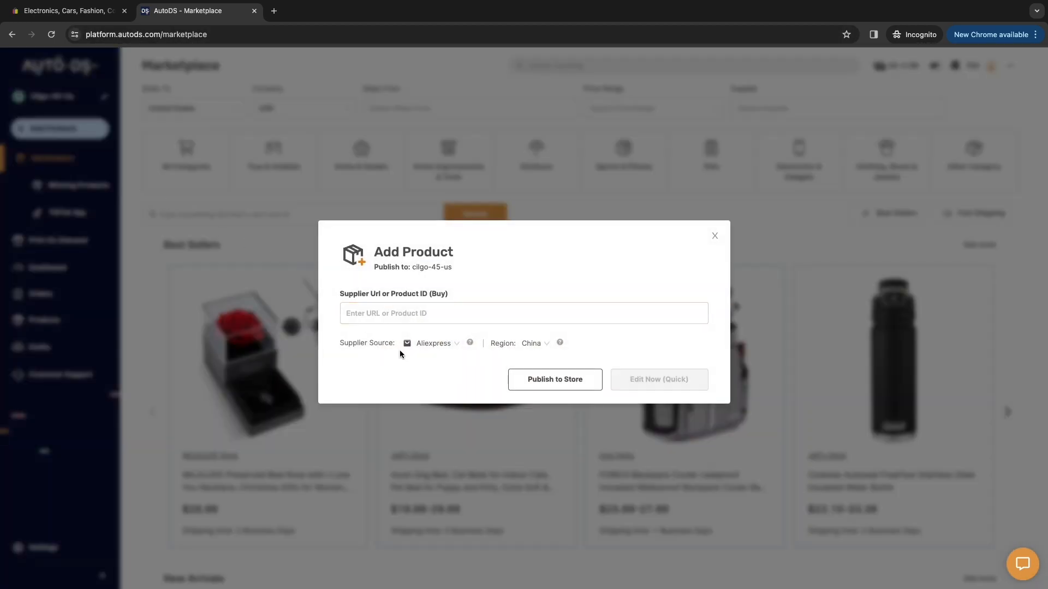
pyautogui.click(433, 346)
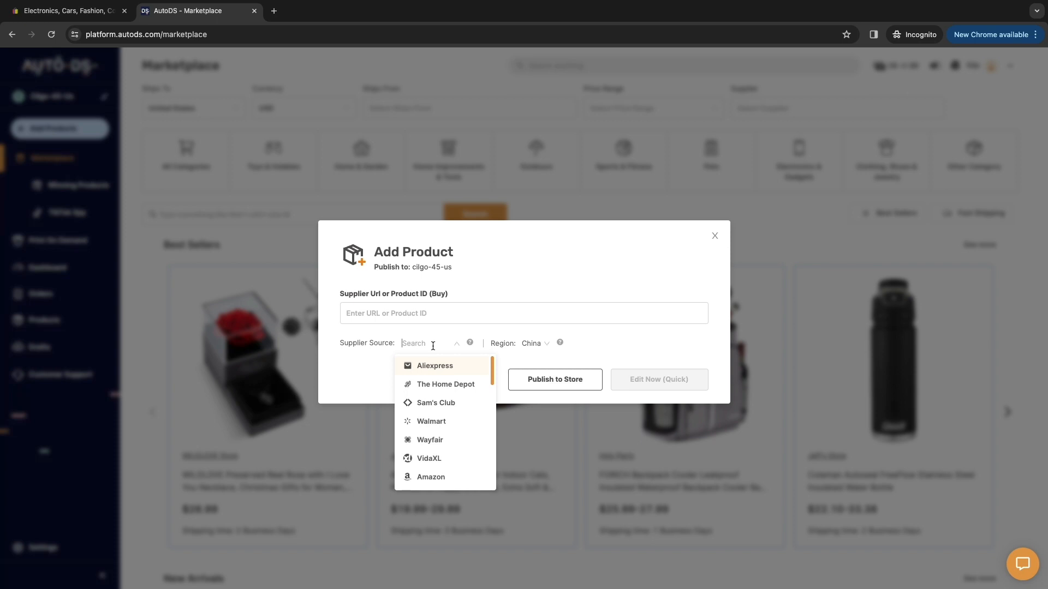
pyautogui.scroll(-1, 431, 461)
pyautogui.click(429, 466)
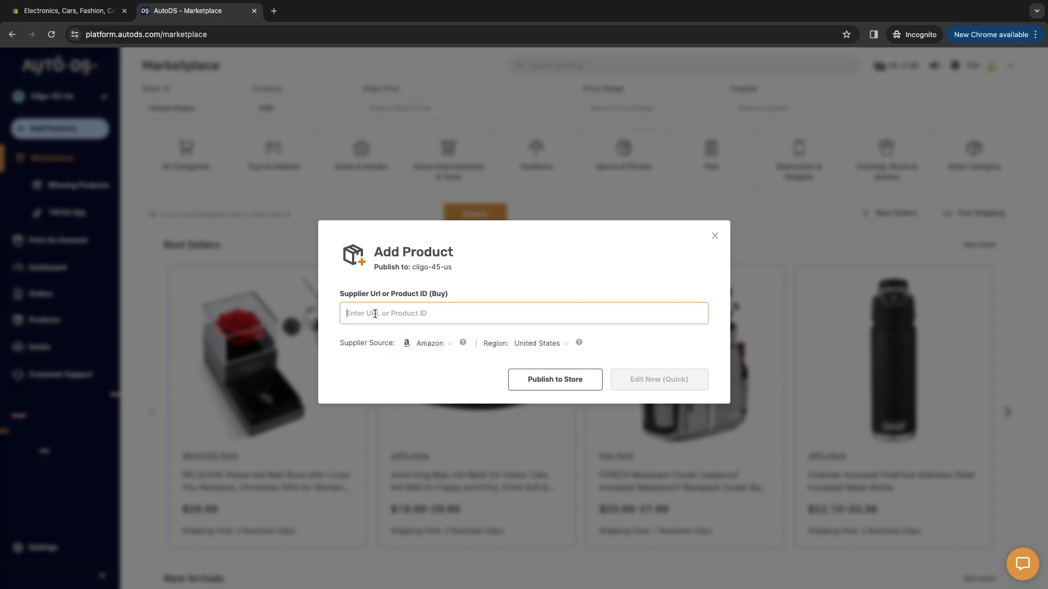
# - Open amazon.com in a new browser tab and look through the product sections on the homepage
pyautogui.click(276, 11)
pyautogui.write('amazon.com')
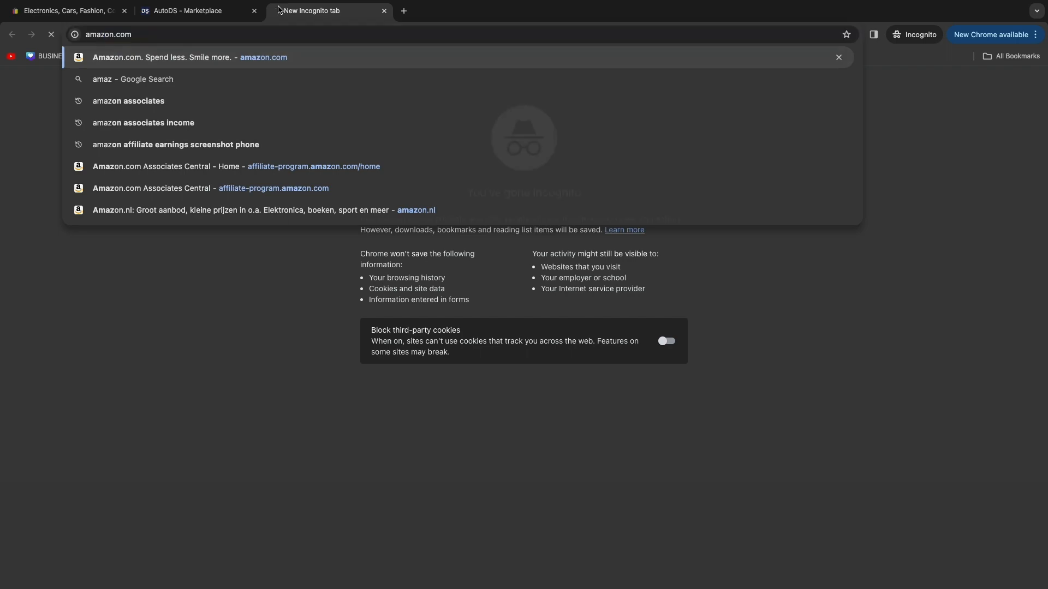
pyautogui.press('Return')
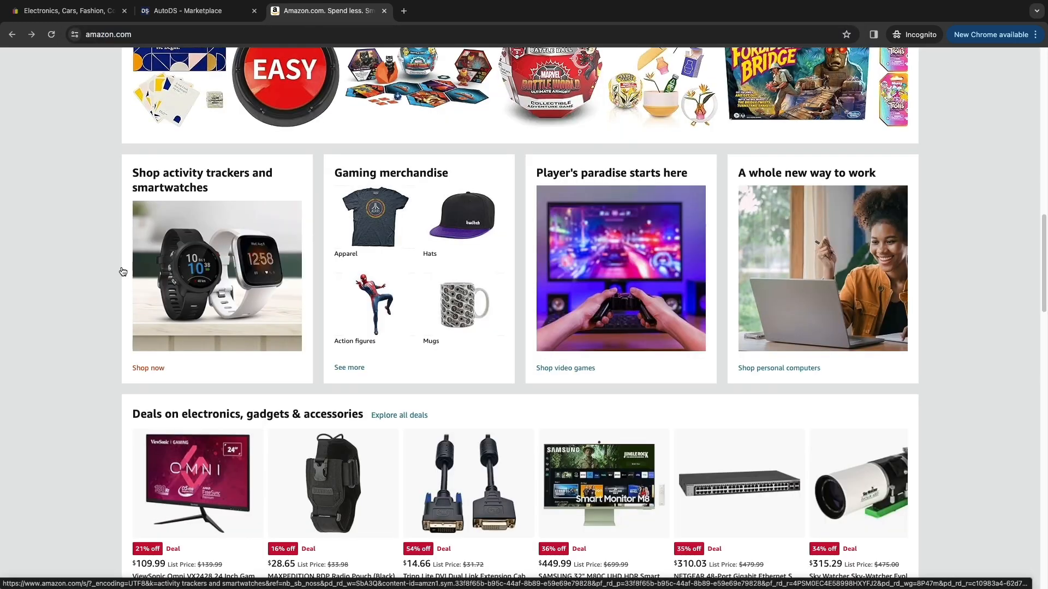
pyautogui.scroll(-3, 111, 275)
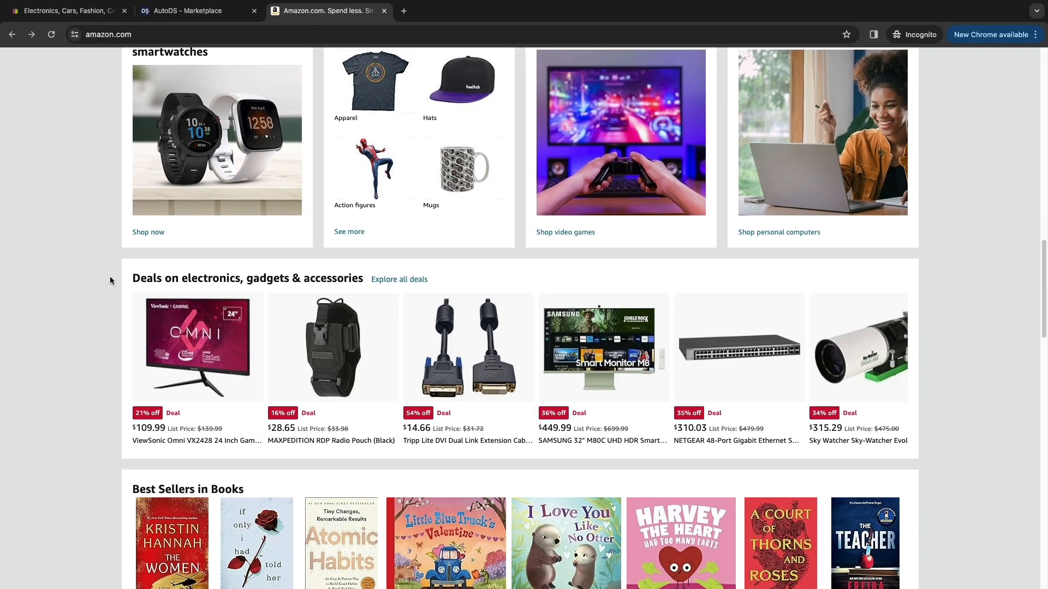
pyautogui.scroll(-1, 91, 279)
pyautogui.scroll(6, 90, 279)
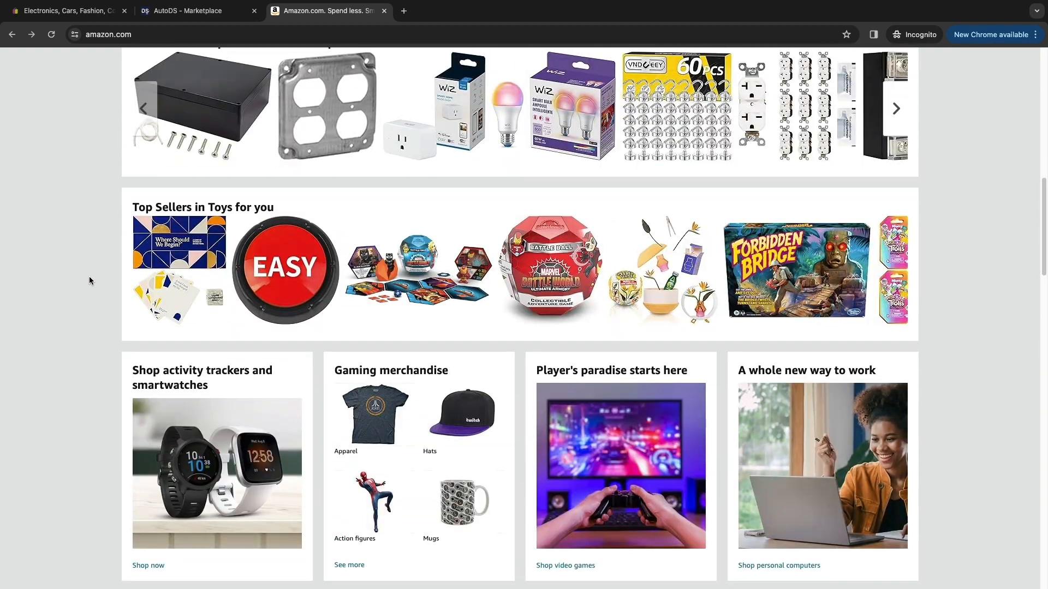
pyautogui.scroll(-7, 77, 286)
pyautogui.scroll(10, 77, 286)
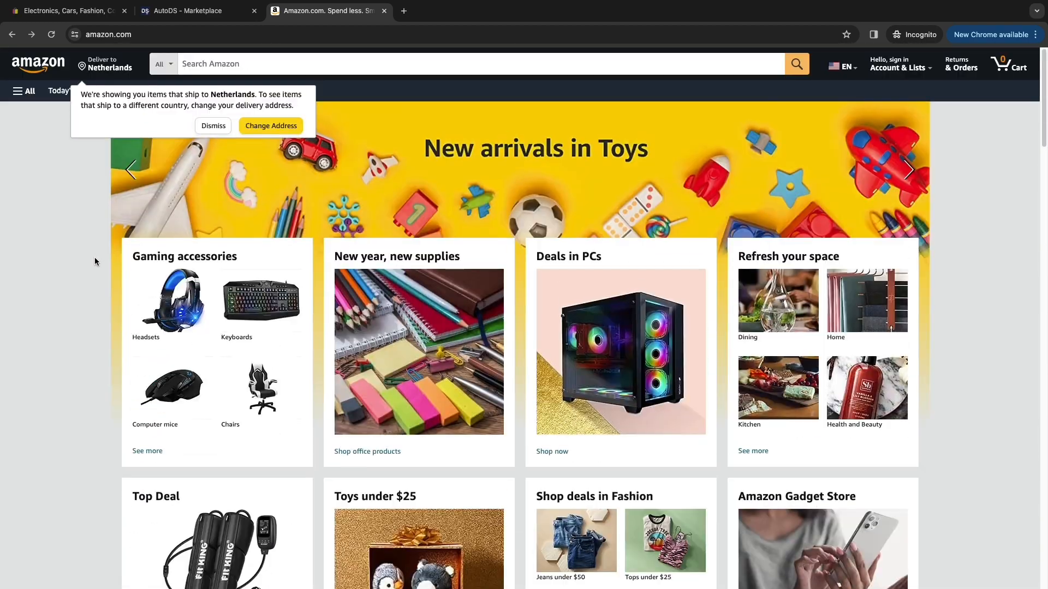
# - Browse all Amazon departments and open the Dogs category under Pet supplies
pyautogui.click(26, 90)
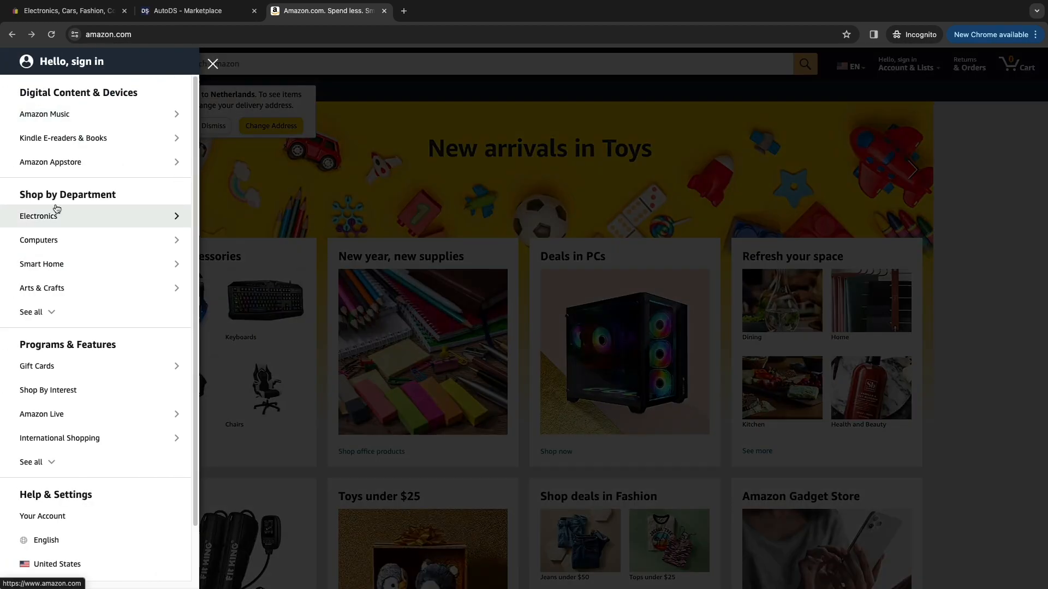
pyautogui.click(43, 313)
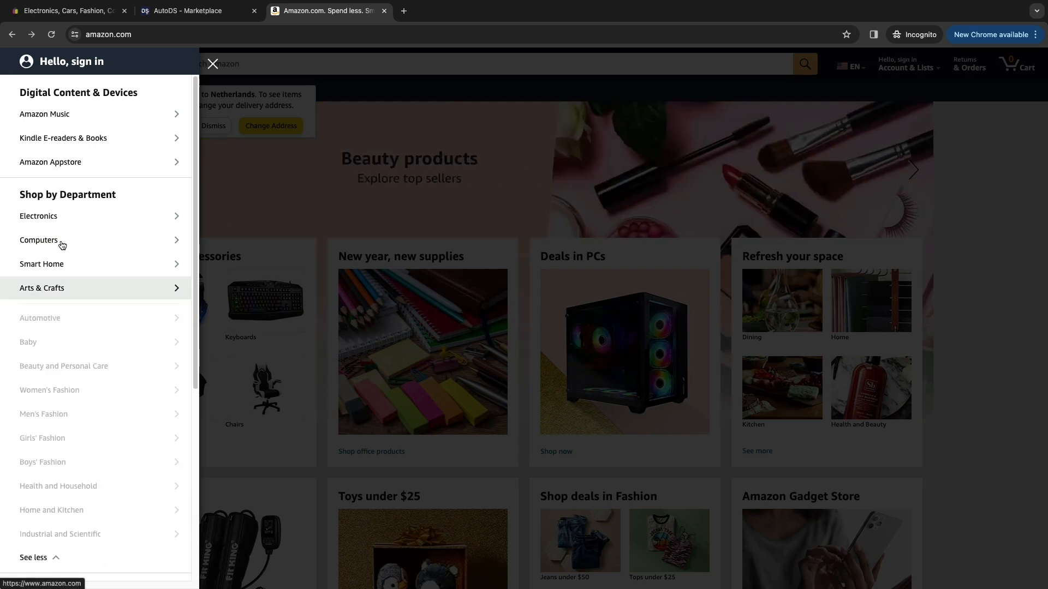
pyautogui.scroll(-4, 66, 163)
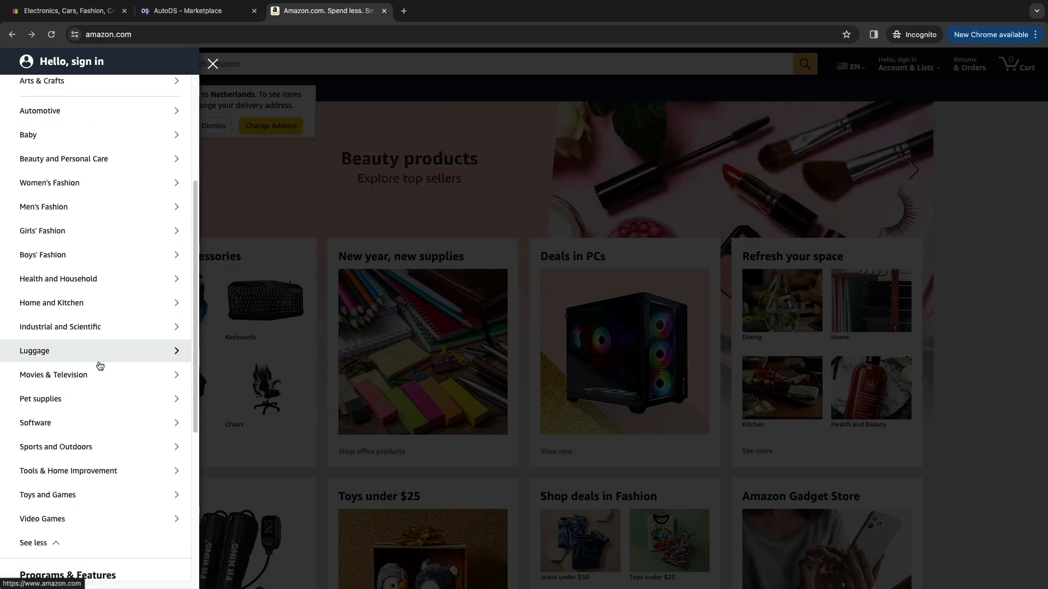
pyautogui.click(68, 400)
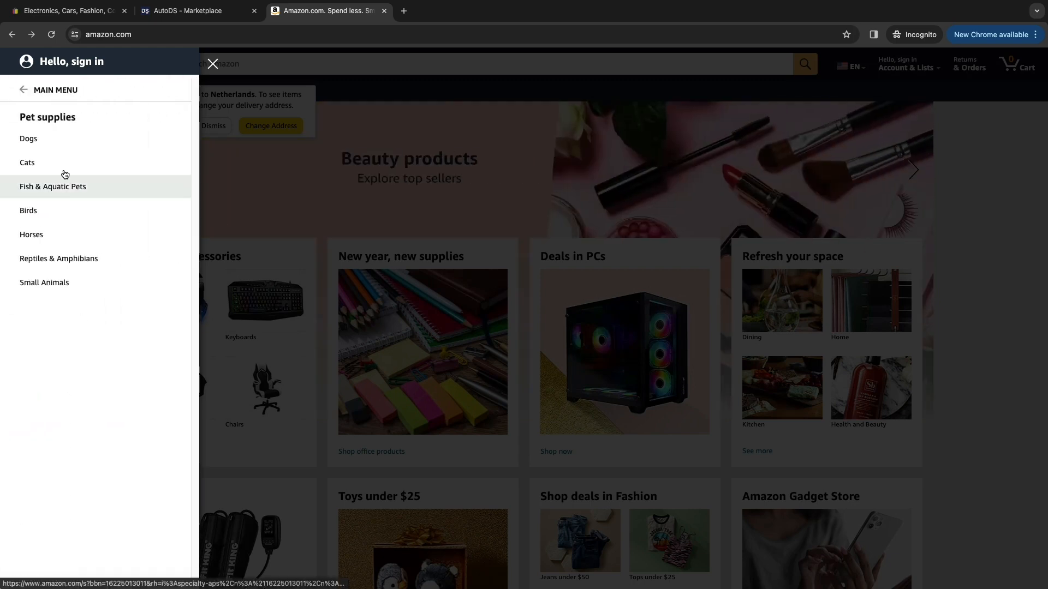
pyautogui.click(56, 140)
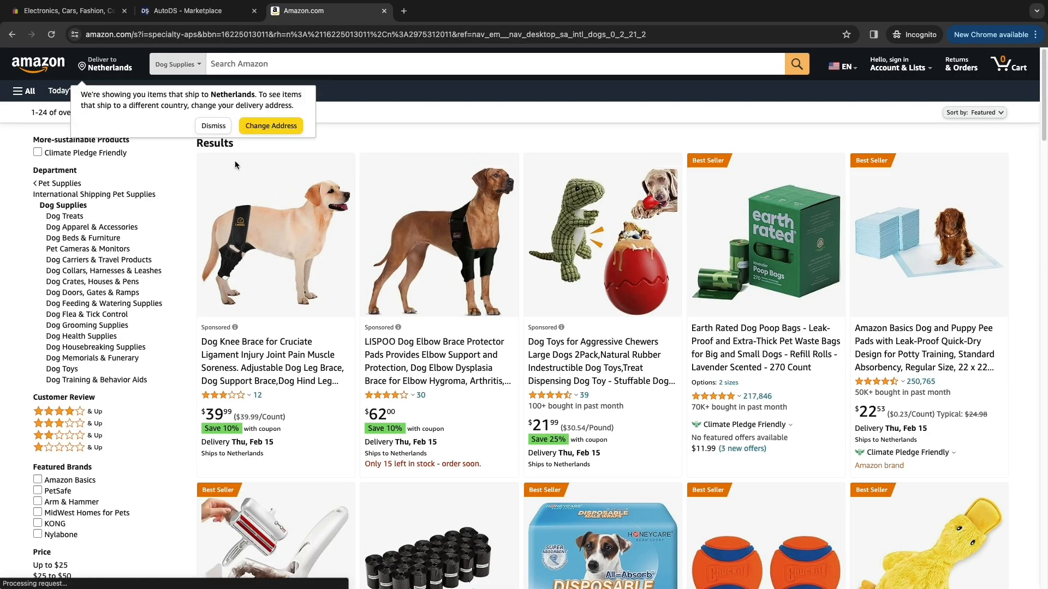
# - Sort the dog supplies by Best Sellers and open the NUPIDA orthopedic washable dog bed's product page
pyautogui.click(975, 112)
pyautogui.click(958, 188)
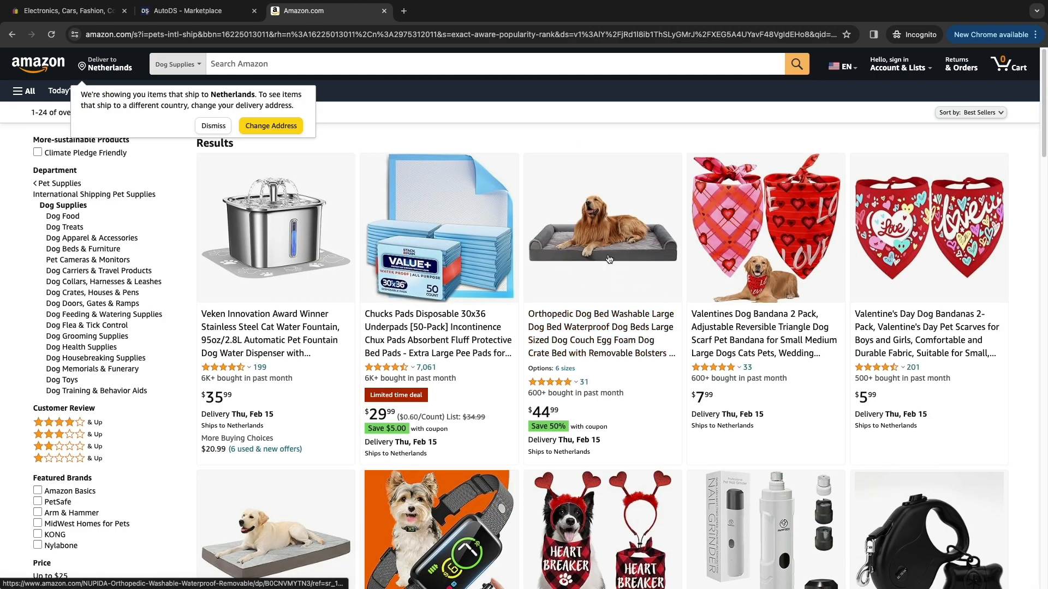
pyautogui.click(607, 335)
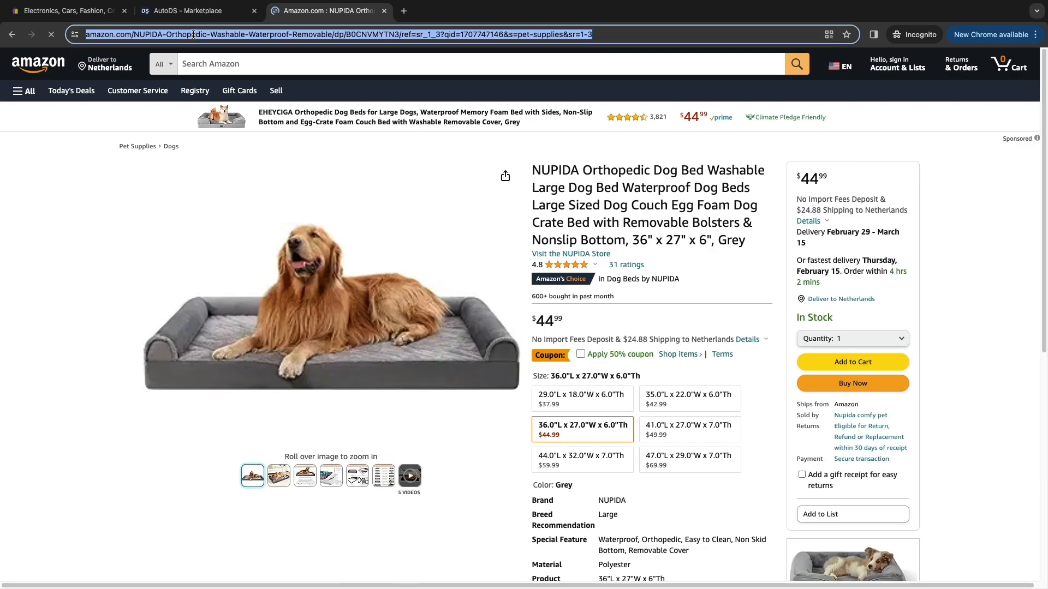
# - Copy the dog bed's Amazon URL into the Add Product form in AutoDS and open the product for quick editing
pyautogui.click(177, 14)
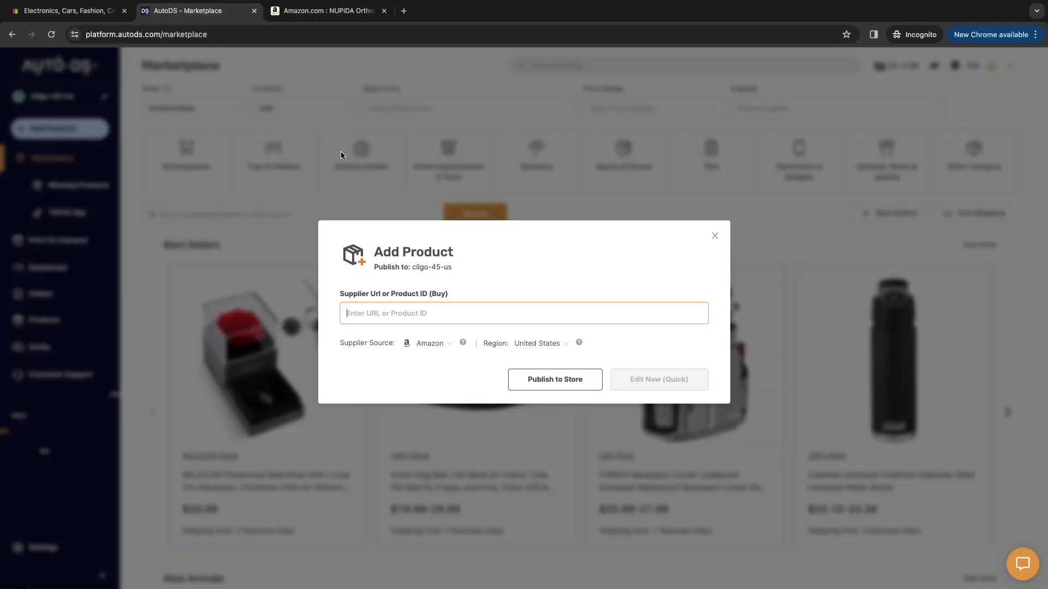
pyautogui.hotkey('ctrl', 'v')
pyautogui.click(680, 381)
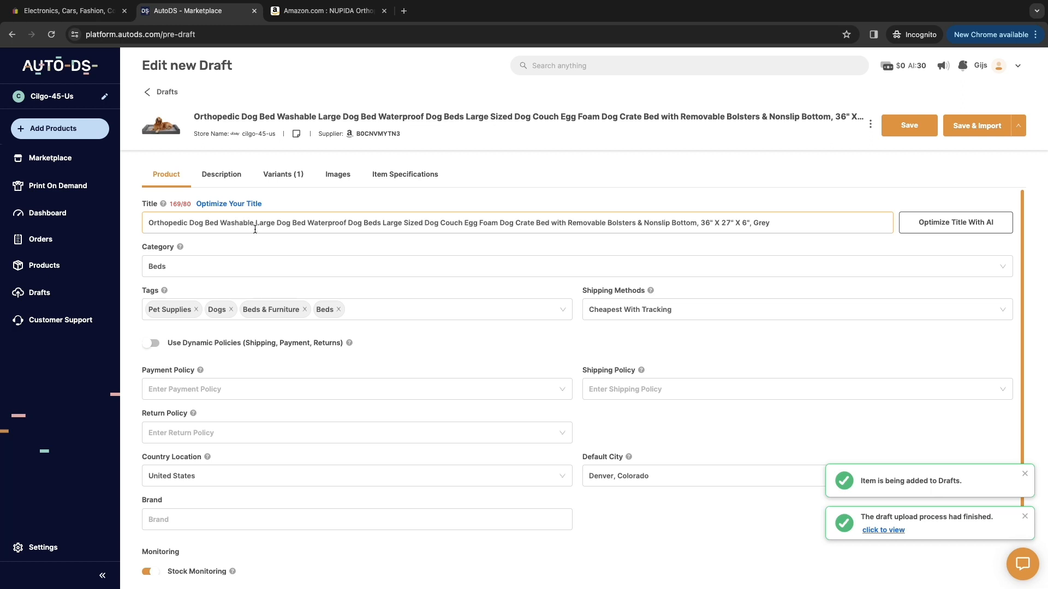
# - Shorten the draft's title to "Orthopedic Dog Bed Washable" and choose Cheapest With Tracking as the shipping method
pyautogui.moveTo(255, 224); pyautogui.dragTo(830, 235)
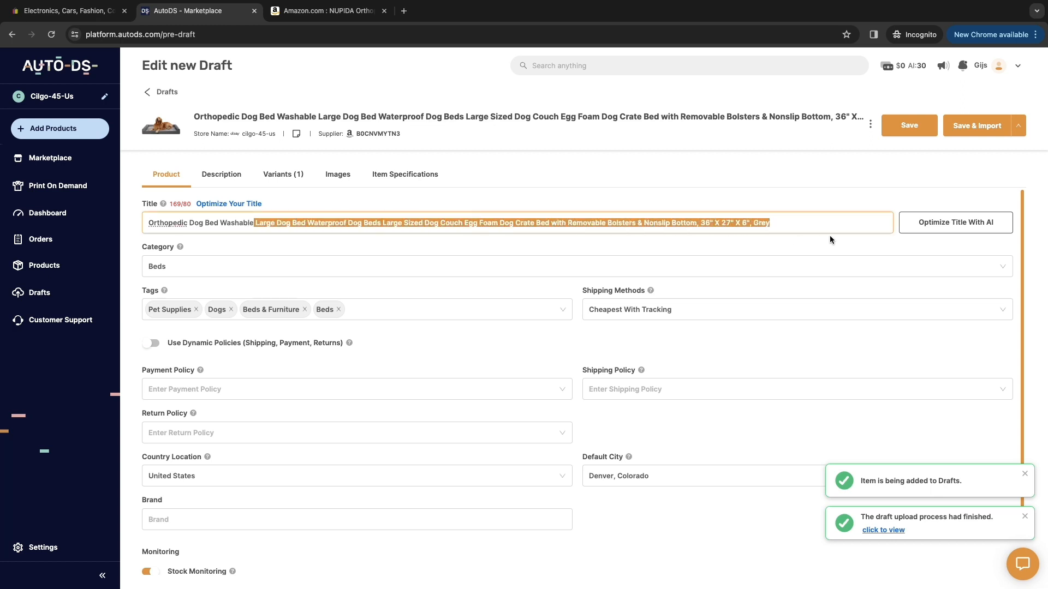
pyautogui.press('BackSpace')
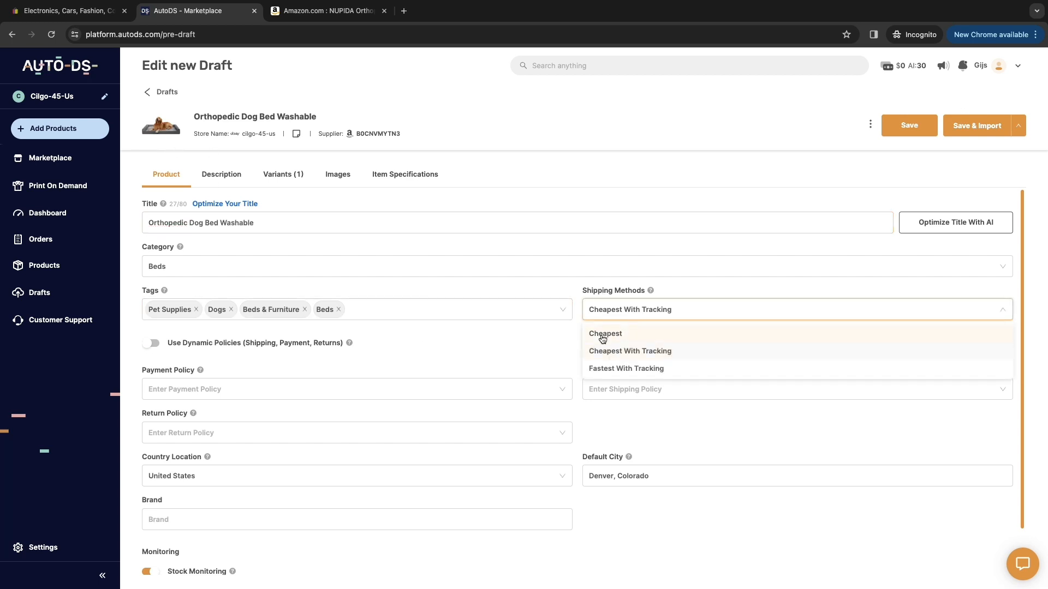
pyautogui.click(632, 353)
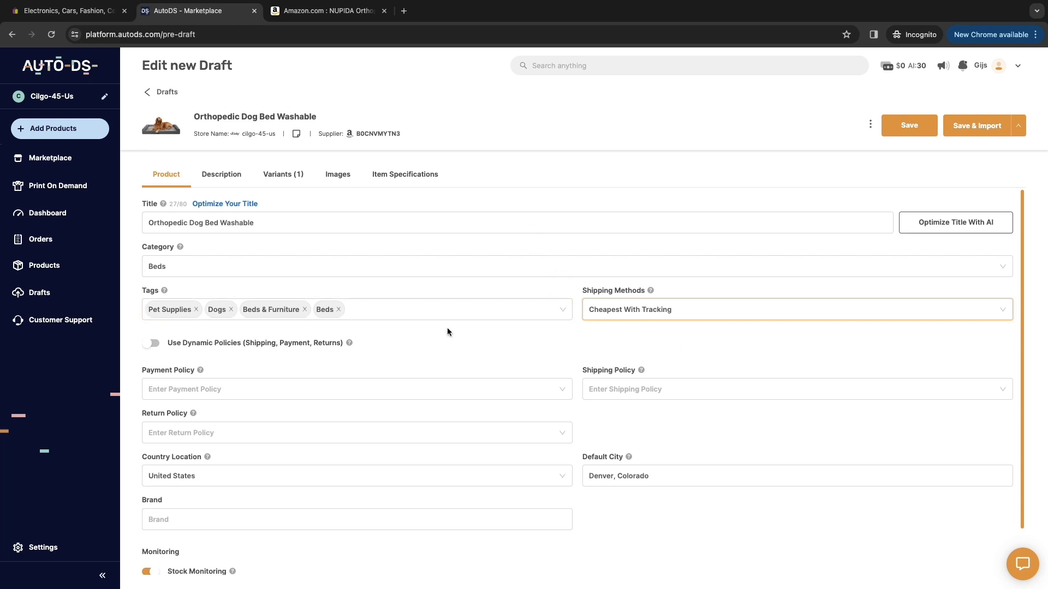
# - Review the draft's remaining policy, location and monitoring settings, and save and import it to the store
pyautogui.scroll(-1, 269, 344)
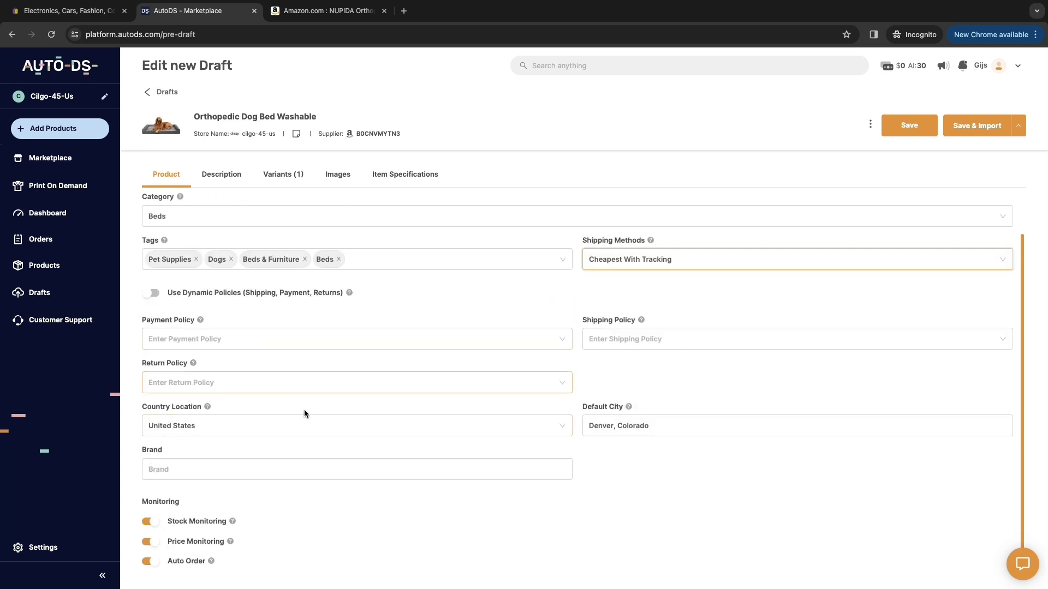
pyautogui.scroll(1, 716, 276)
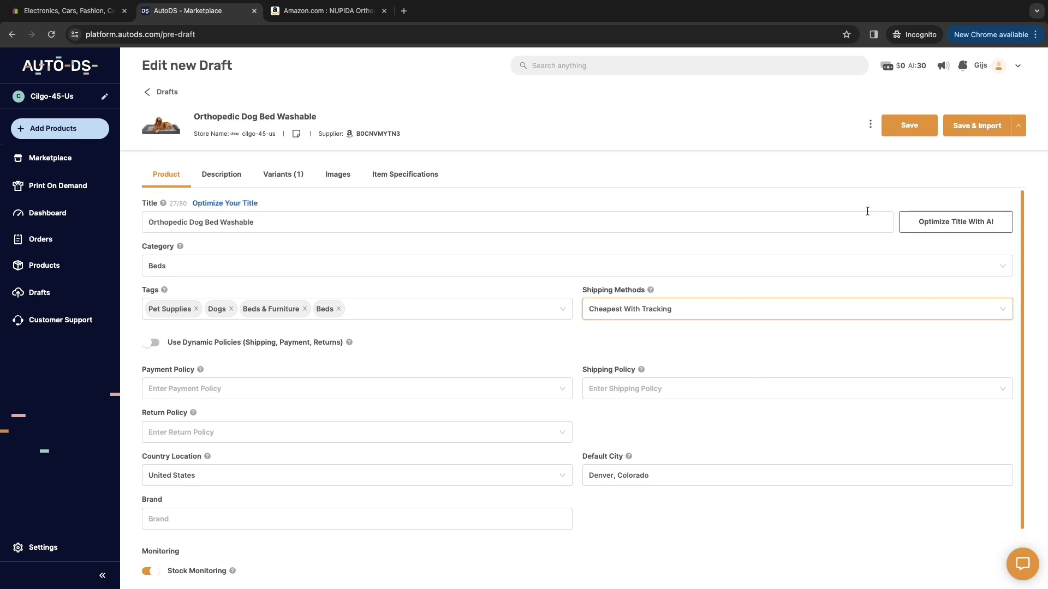
pyautogui.click(968, 135)
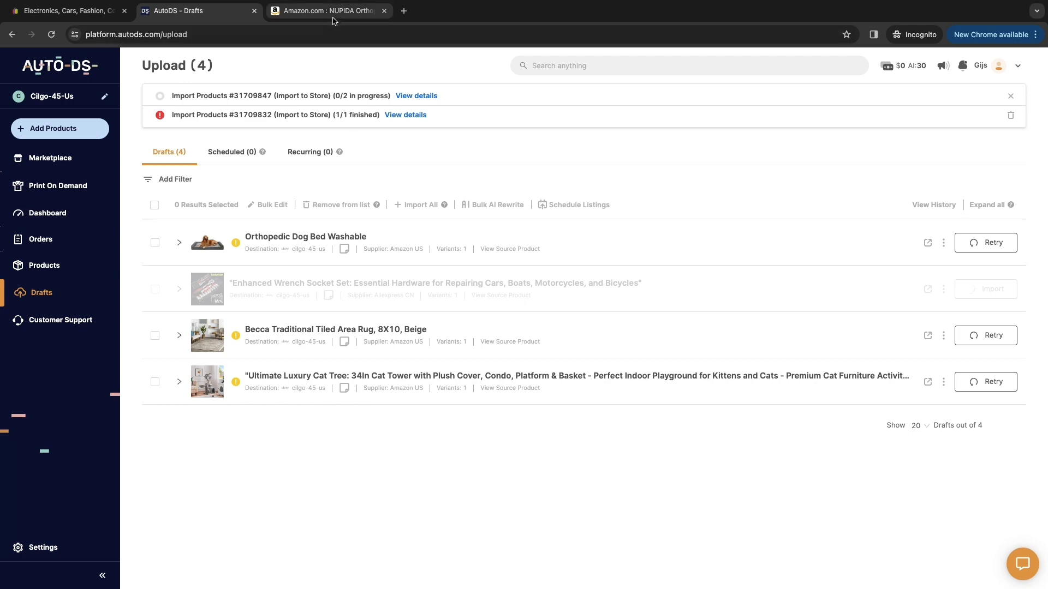
pyautogui.click(334, 16)
pyautogui.click(68, 11)
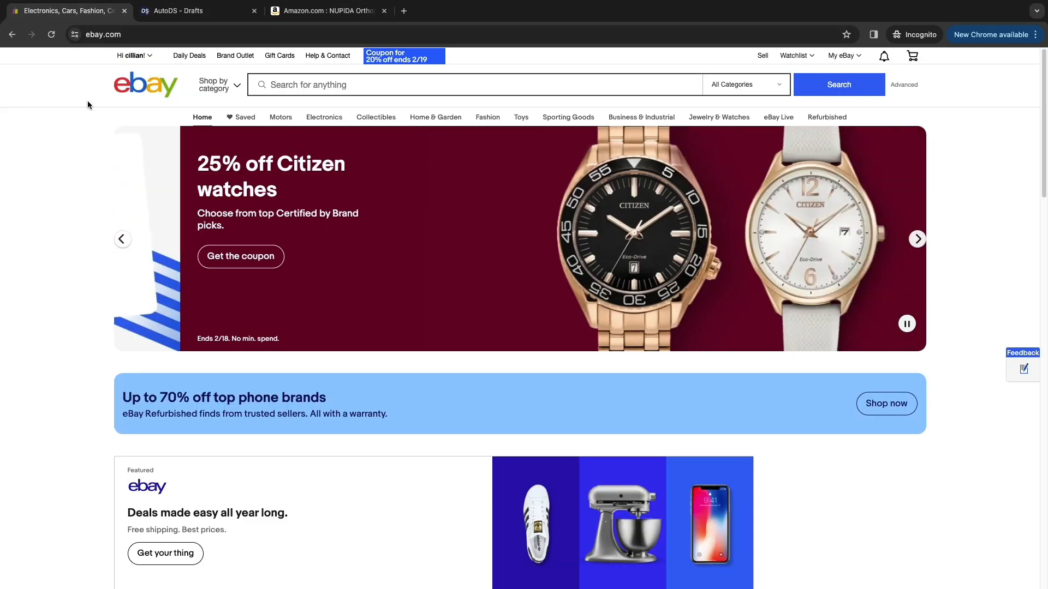
pyautogui.click(330, 11)
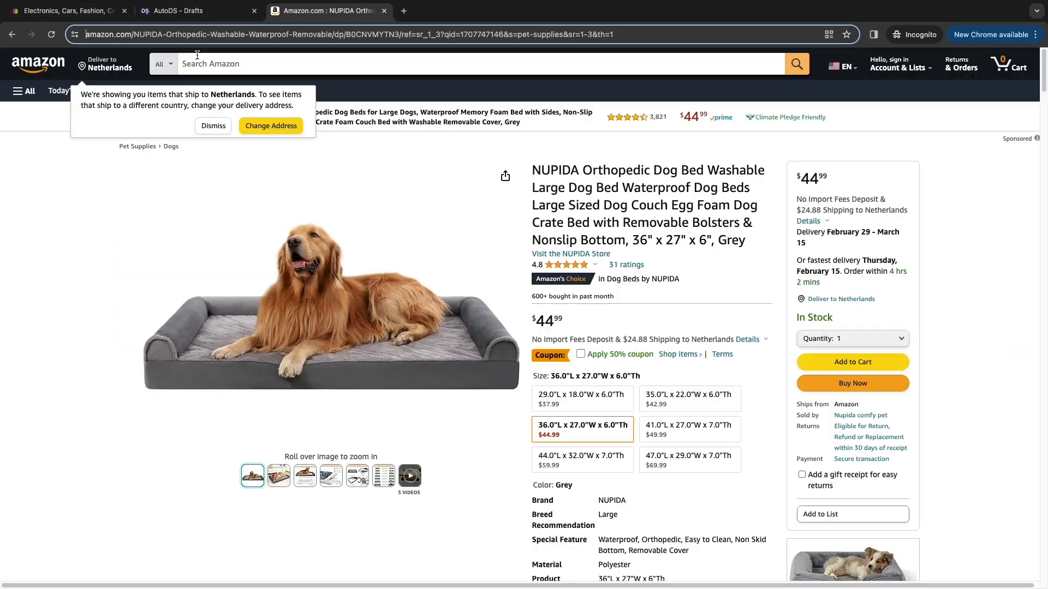
pyautogui.click(181, 15)
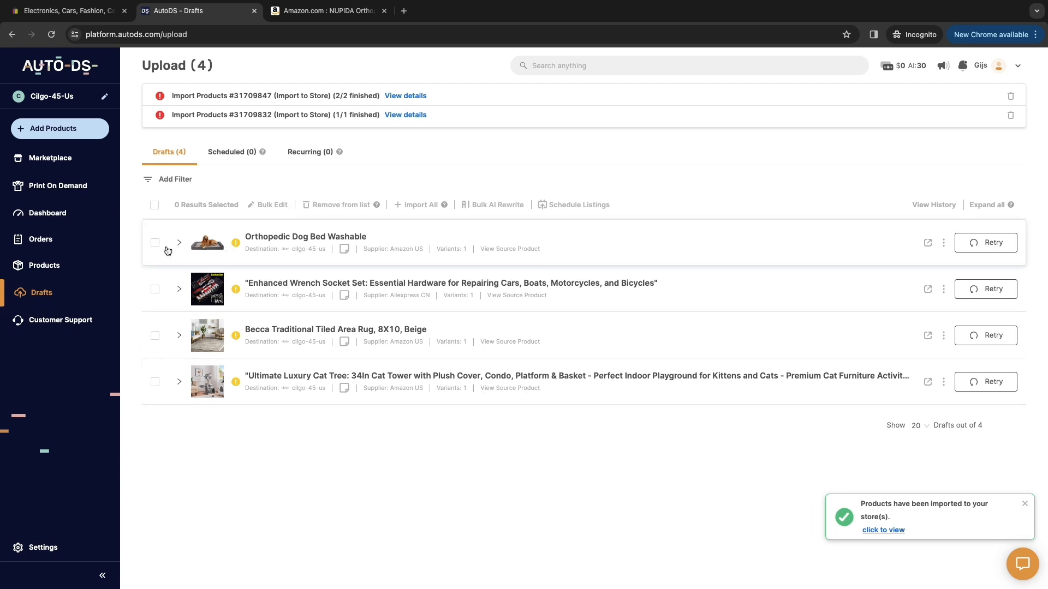
# - Open the AutoDS Orders page to check for store orders and revisit the dog bed's Amazon page
pyautogui.click(46, 240)
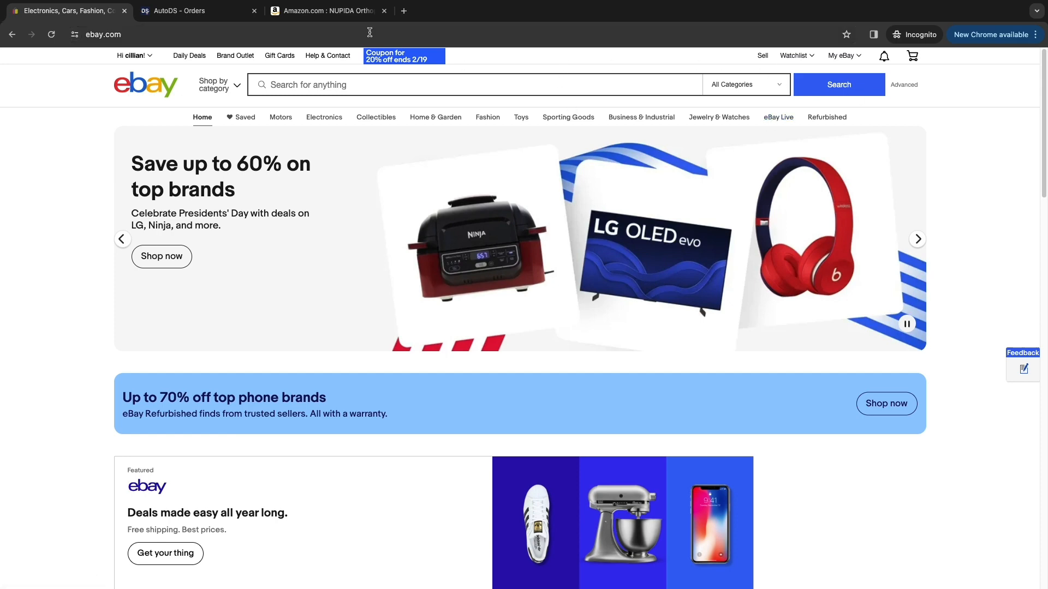
pyautogui.click(345, 16)
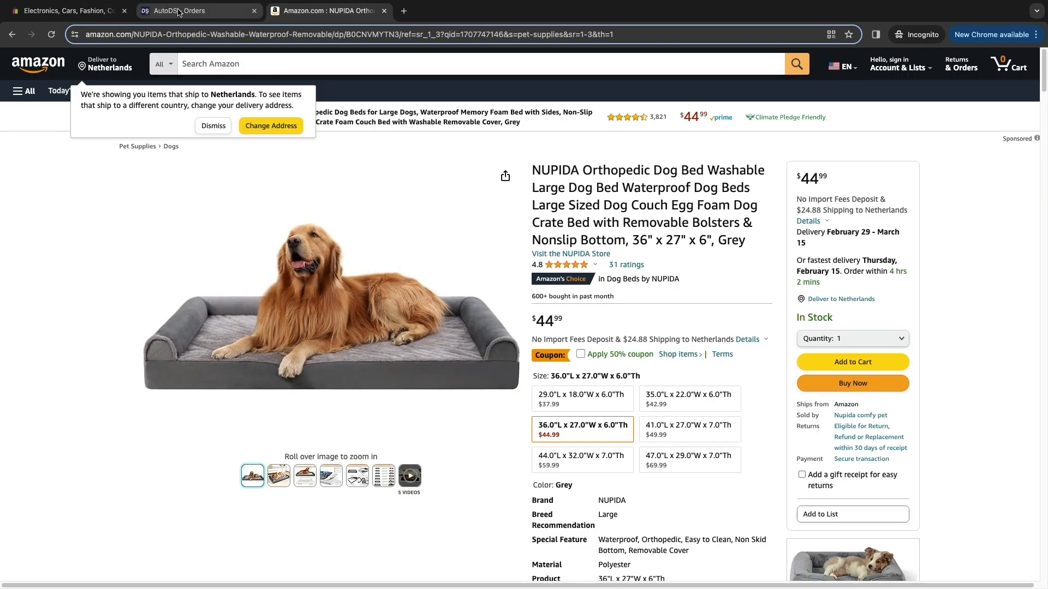
pyautogui.click(191, 11)
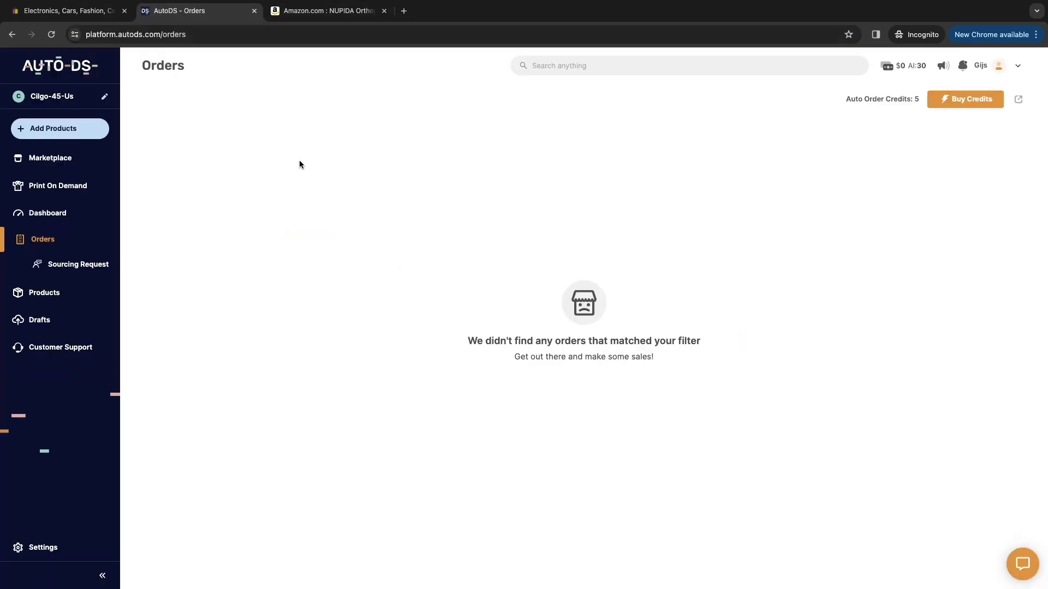